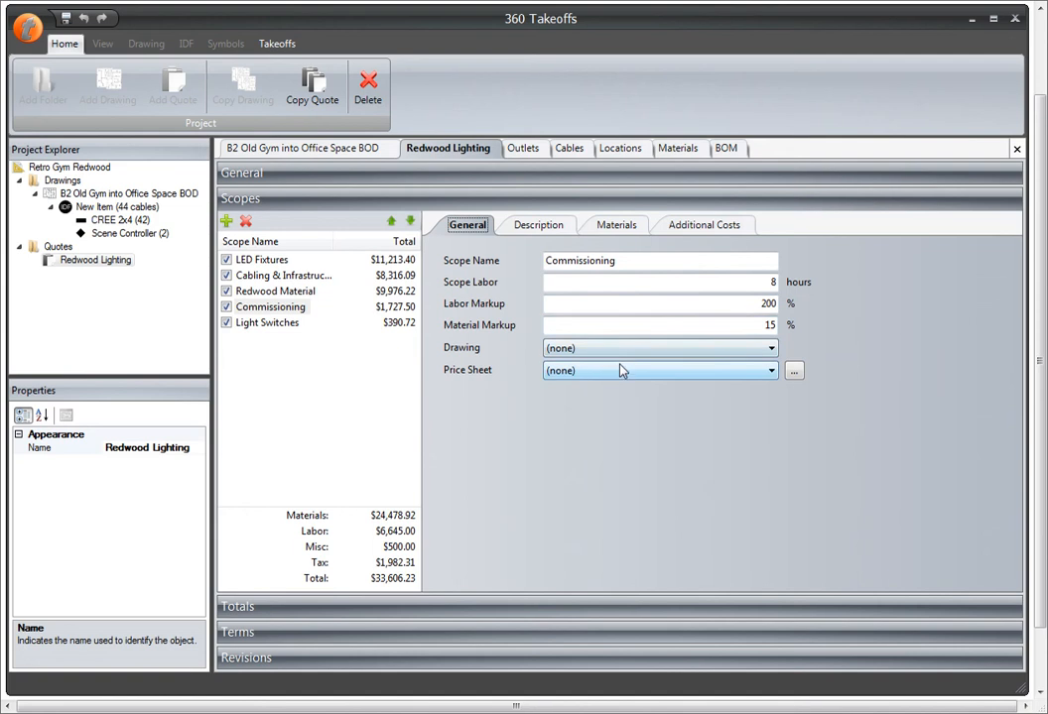
# - Assign the B2 Old Gym into Office Space BOD drawing to the Commissioning scope and check its available price sheets
pyautogui.click(574, 350)
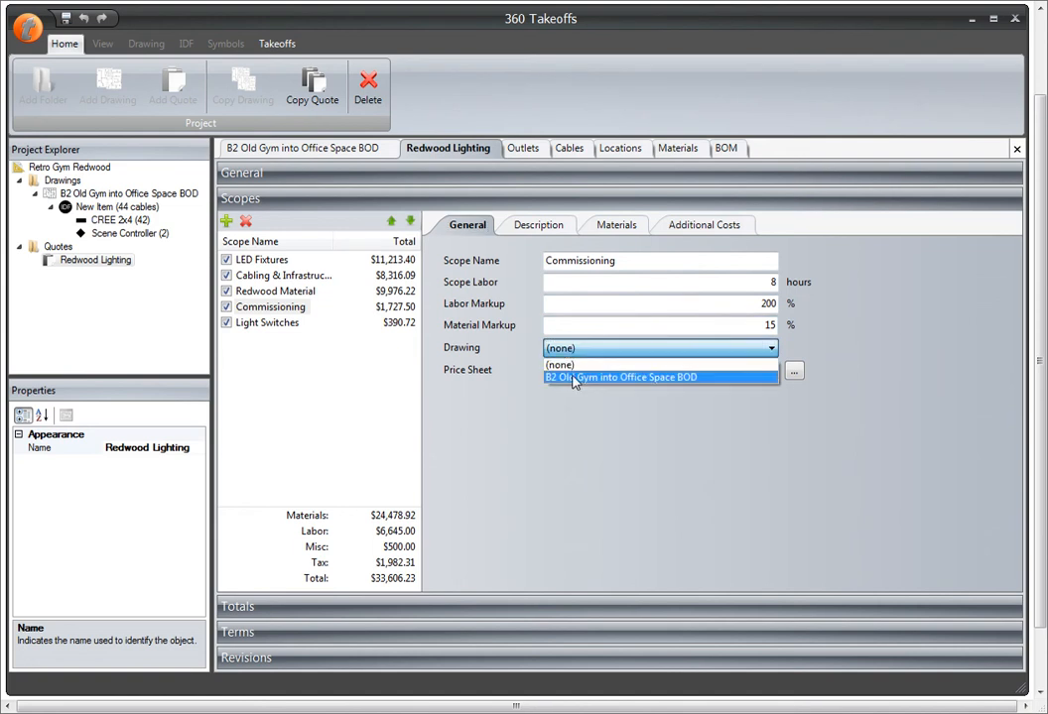
pyautogui.click(573, 378)
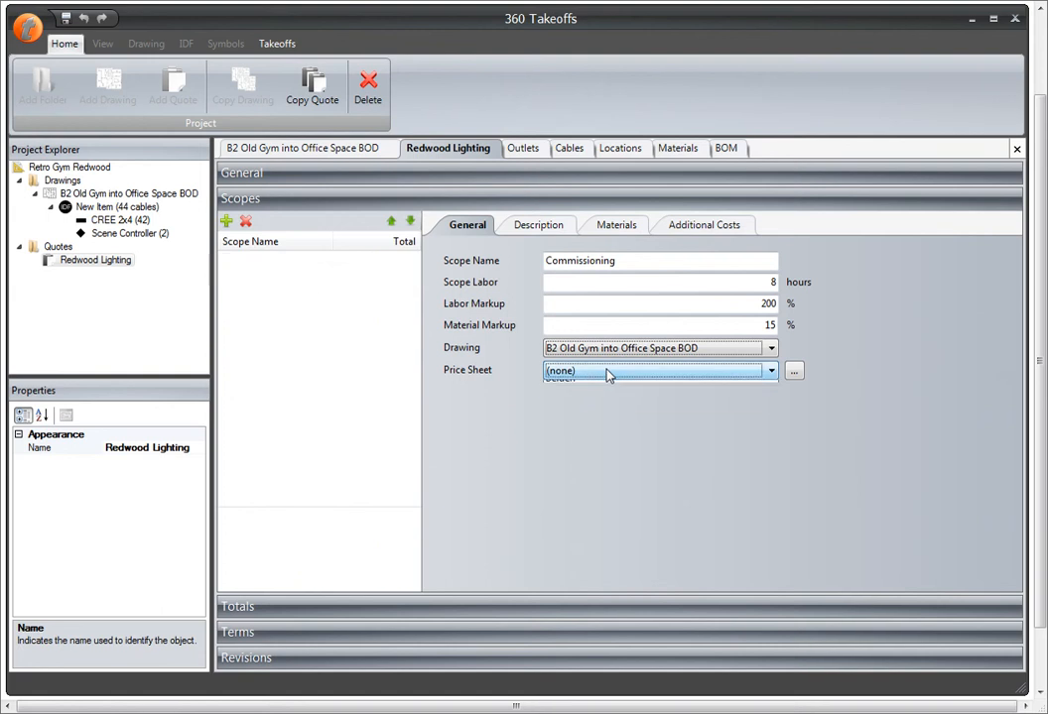
pyautogui.click(606, 372)
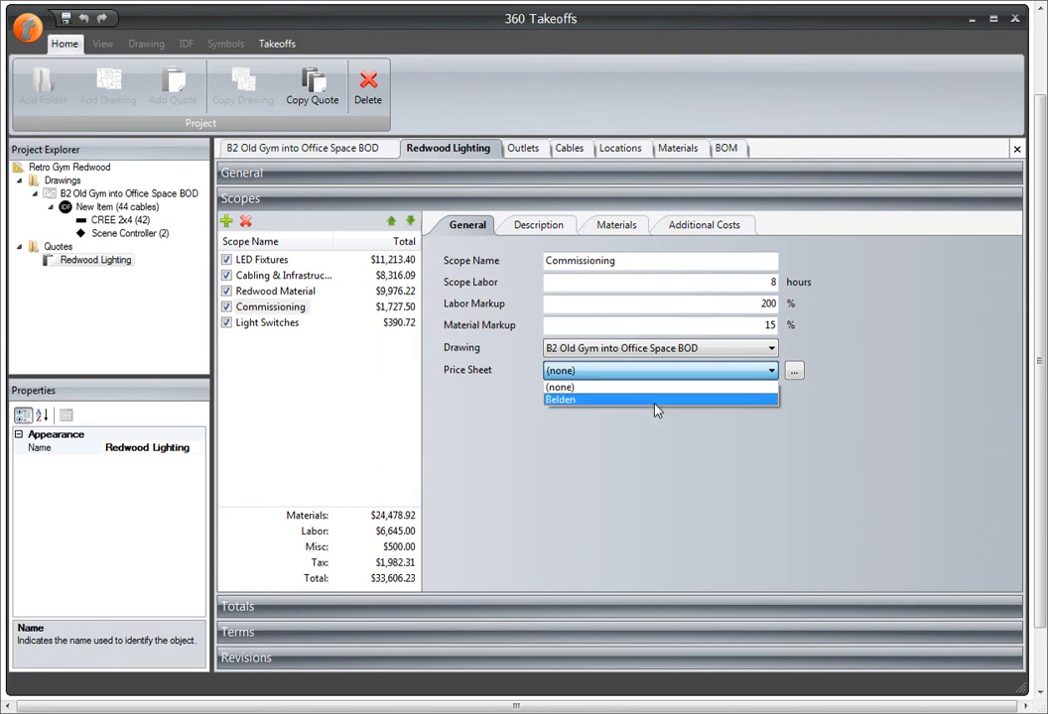
pyautogui.click(655, 437)
# - Review the materials list, description and general settings of the Cabling & Infrastructure scope
pyautogui.click(293, 275)
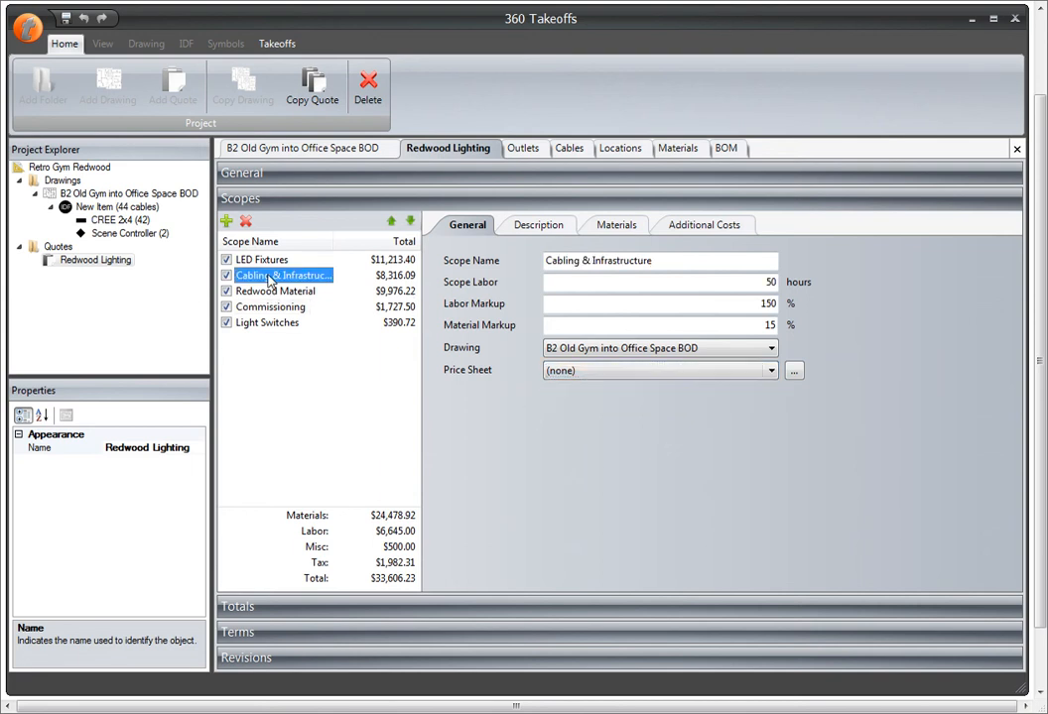
pyautogui.click(609, 227)
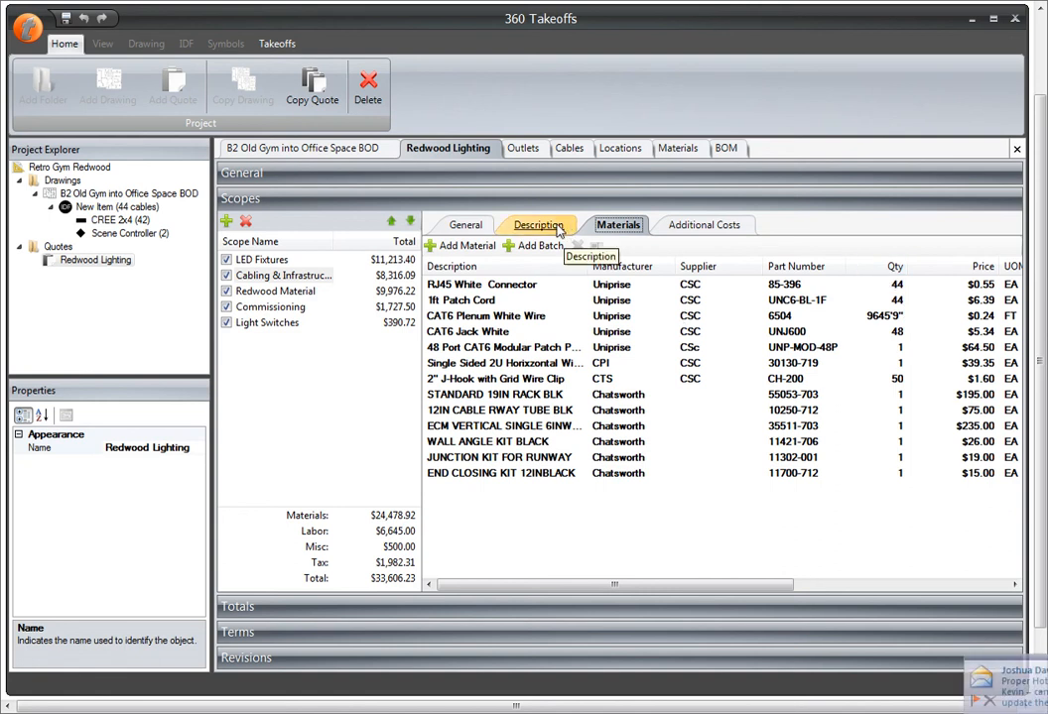
pyautogui.click(552, 227)
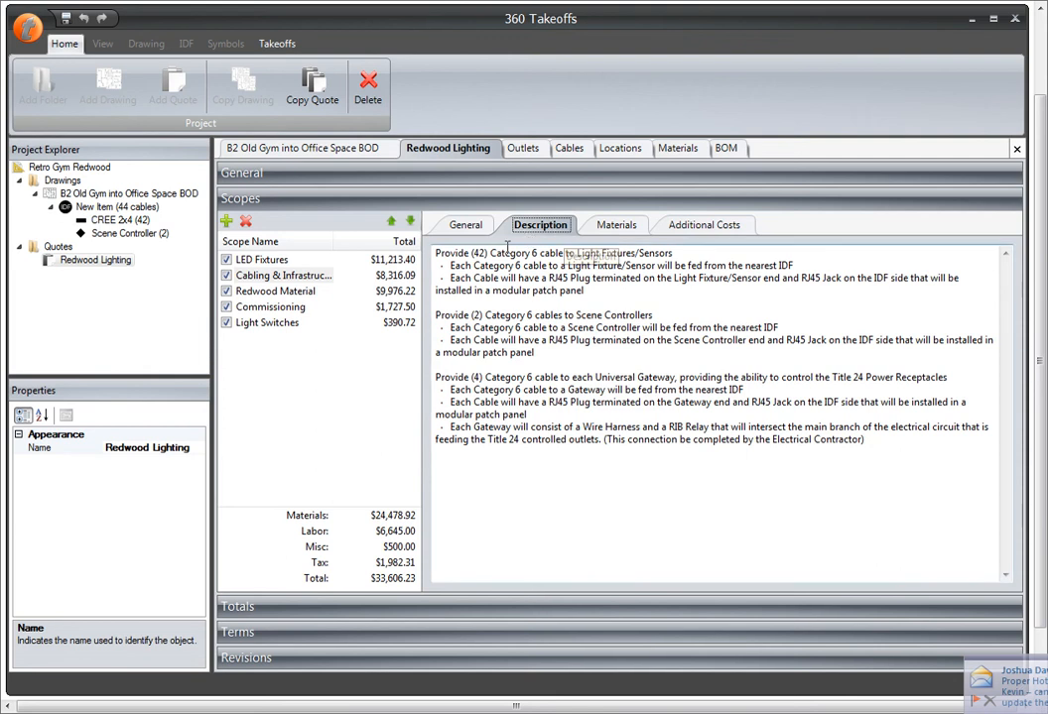
pyautogui.click(458, 230)
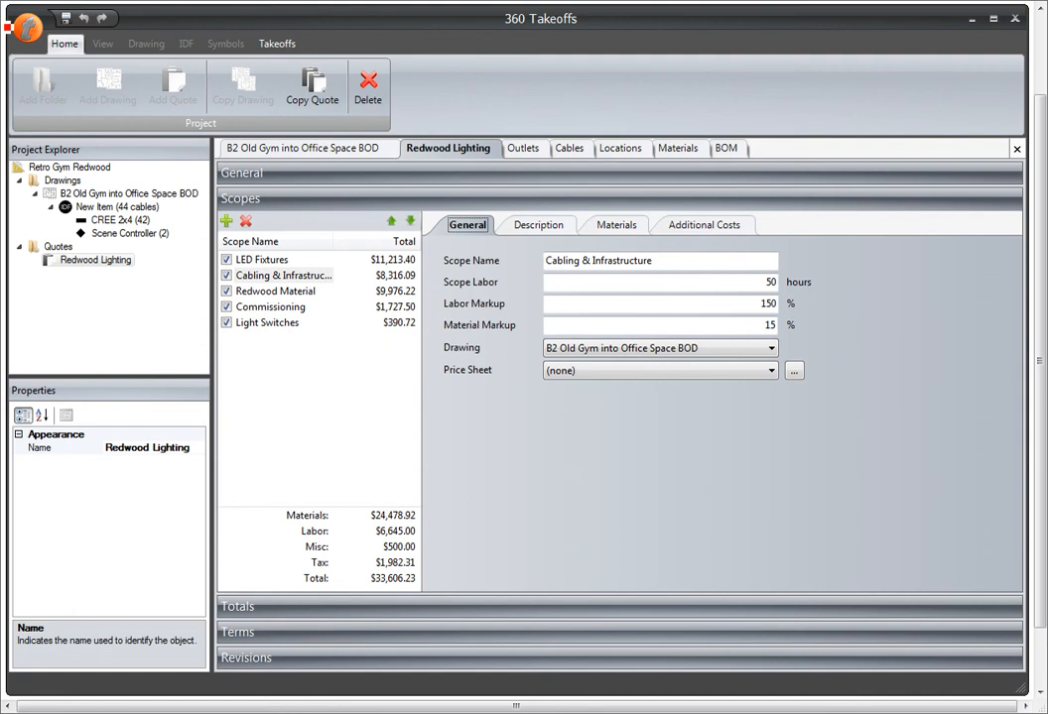
# - Open the Price Sheet Manager and add a new price sheet
pyautogui.click(29, 30)
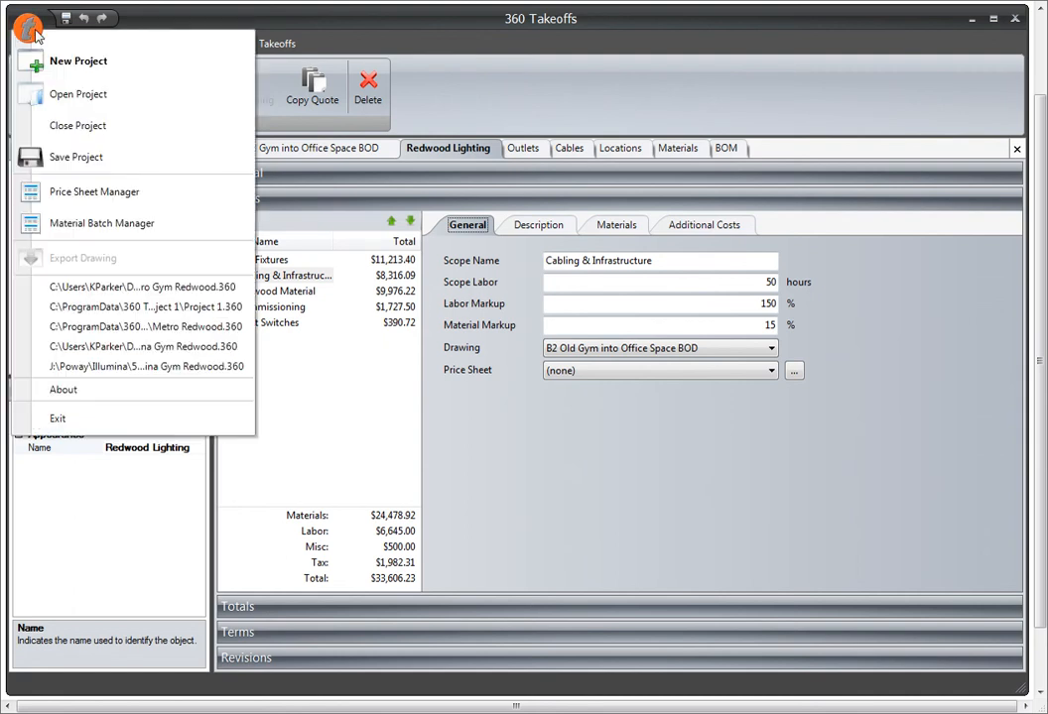
pyautogui.click(134, 198)
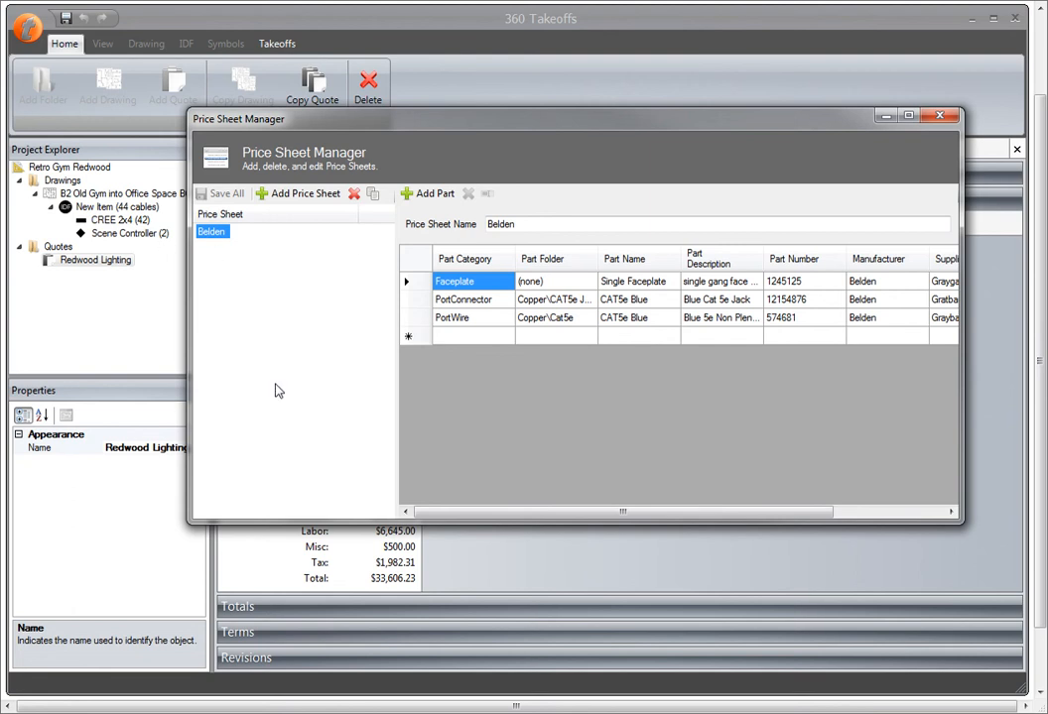
pyautogui.click(321, 200)
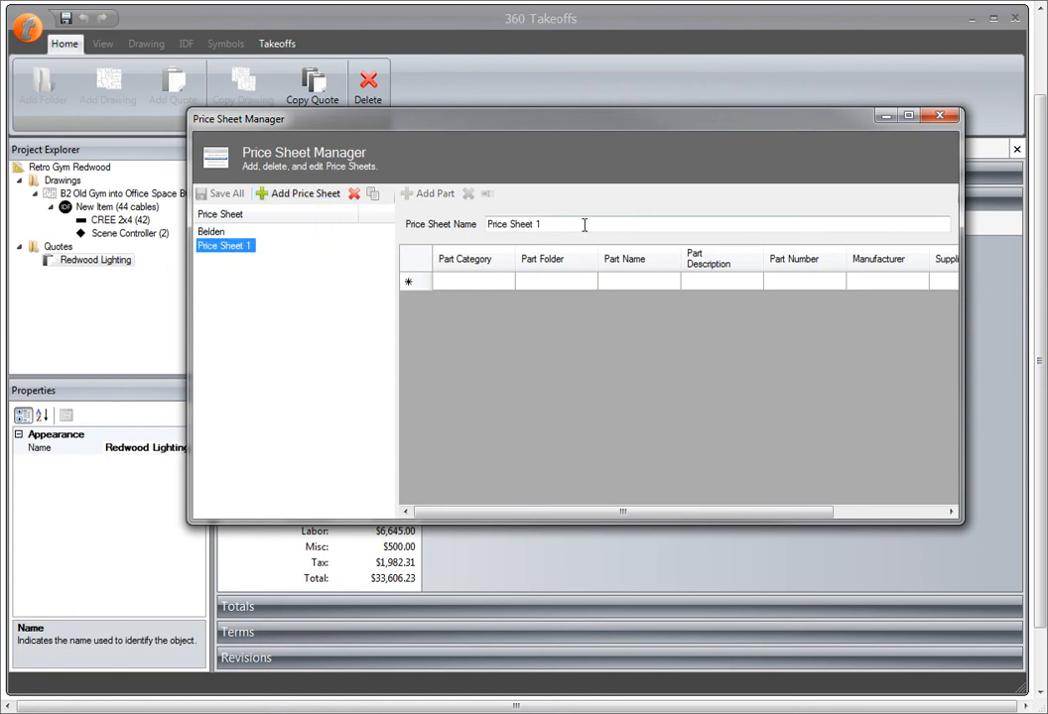
# - Name the new price sheet Uniprise Cat 5e
pyautogui.moveTo(555, 224); pyautogui.dragTo(487, 224)
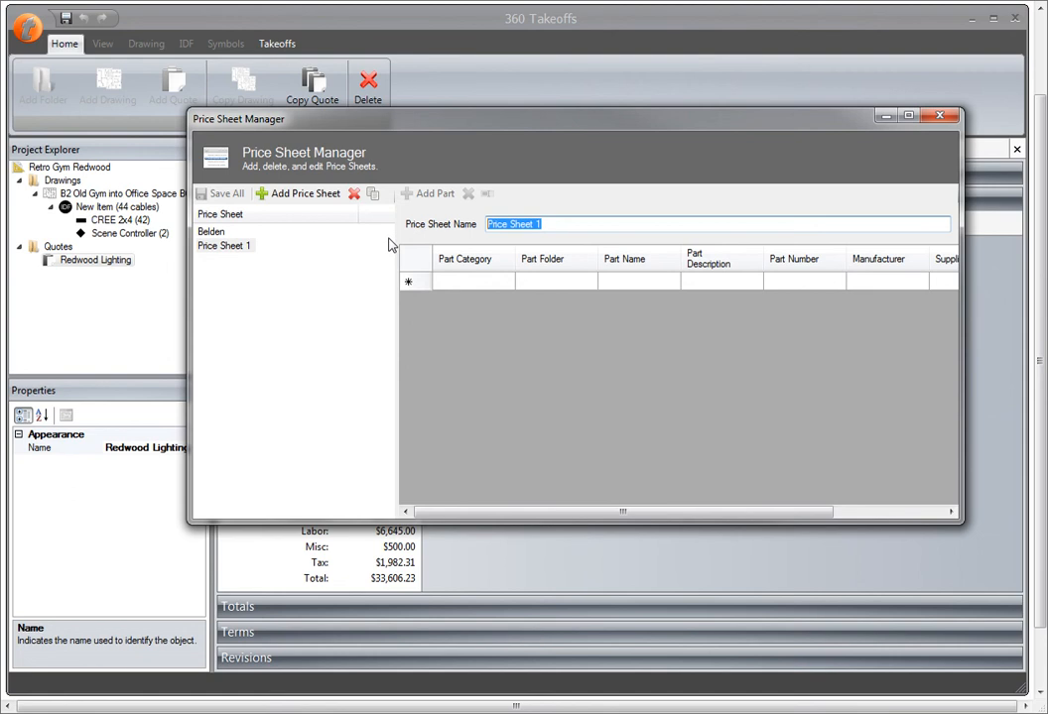
pyautogui.write('C')
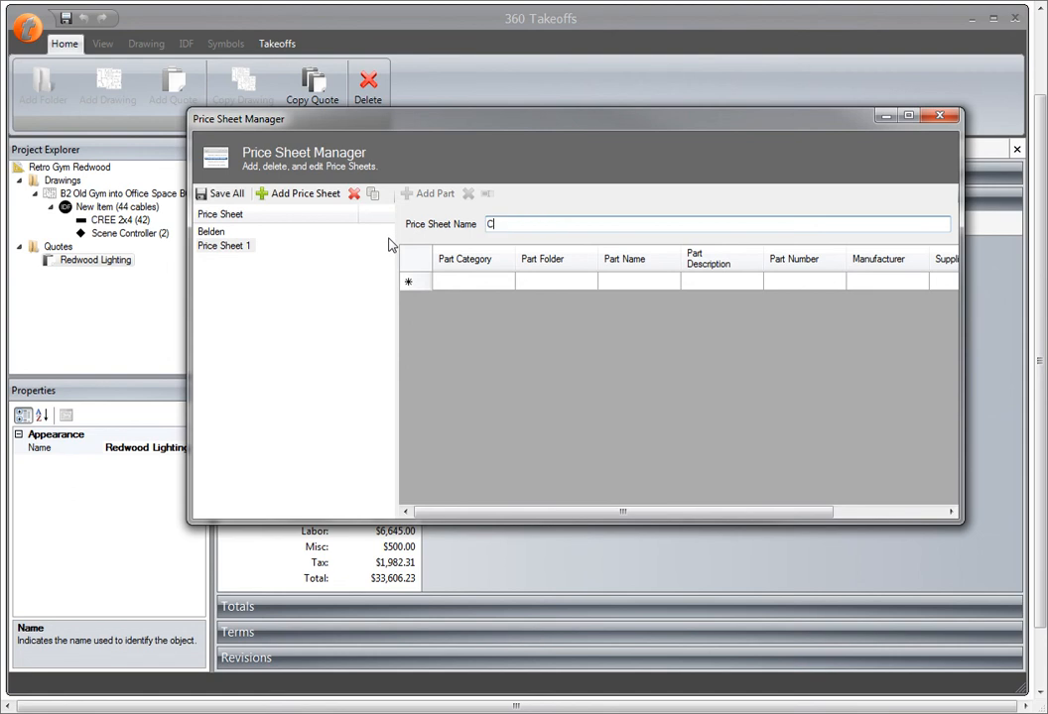
pyautogui.press('BackSpace')
pyautogui.write('Unipr')
pyautogui.write('ise')
pyautogui.write(' S')
pyautogui.press('BackSpace')
pyautogui.write('Cat %')
pyautogui.press('BackSpace')
pyautogui.press('BackSpace')
pyautogui.write('5e')
pyautogui.click(261, 328)
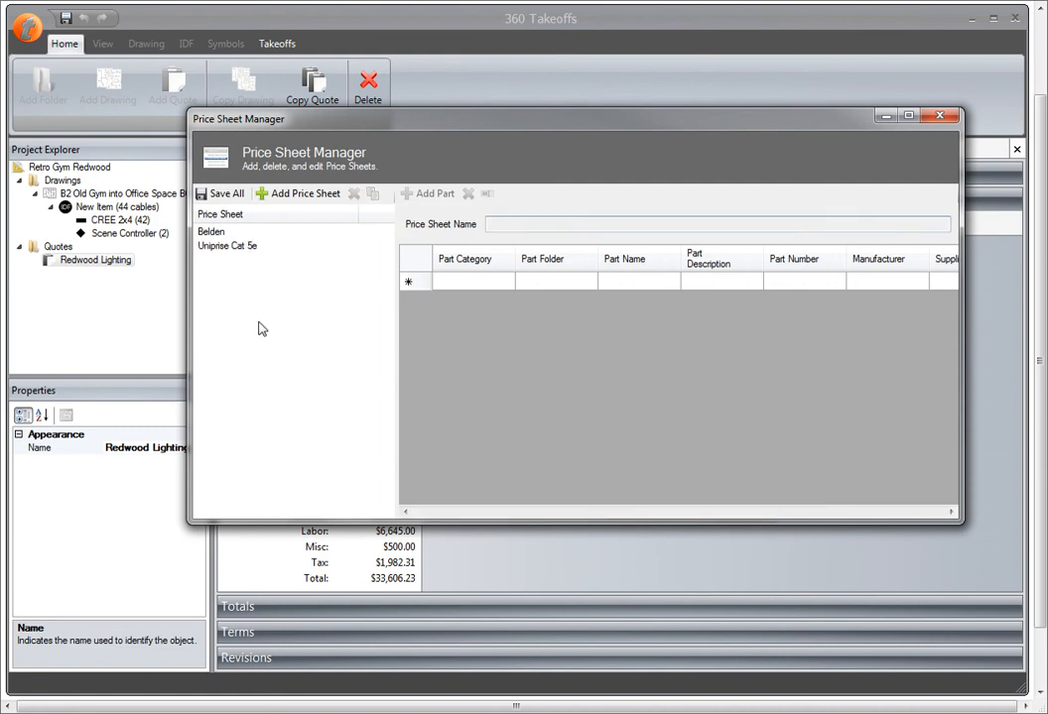
# - Add the Single Faceplate part from the Faceplate category to the Uniprise Cat 5e price sheet
pyautogui.click(250, 245)
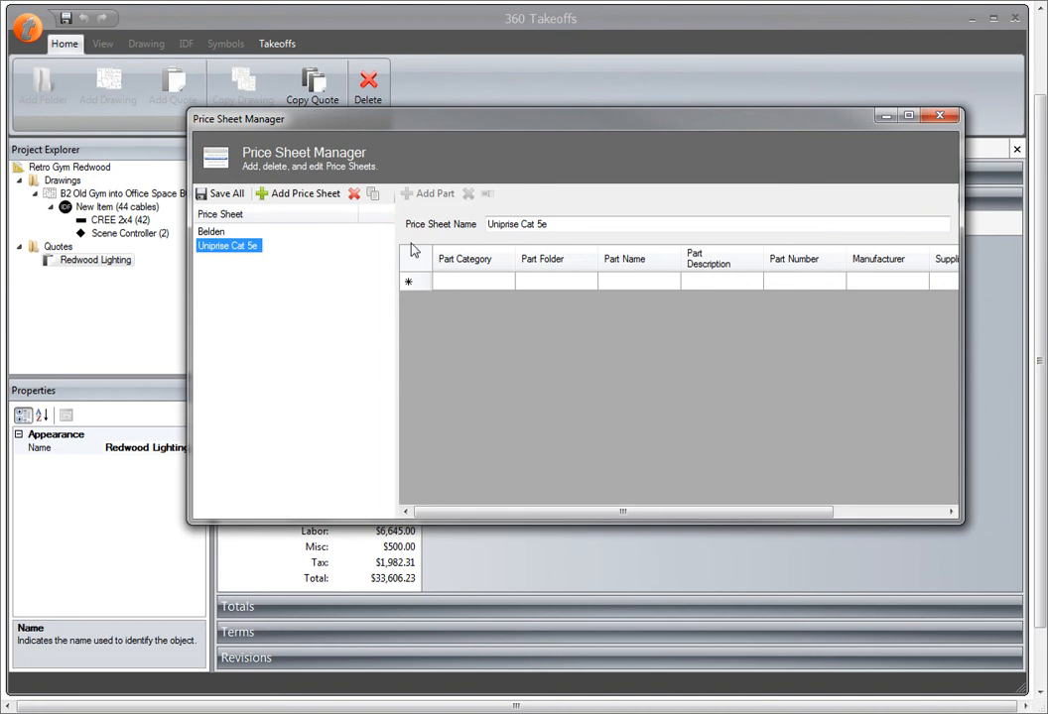
pyautogui.click(494, 286)
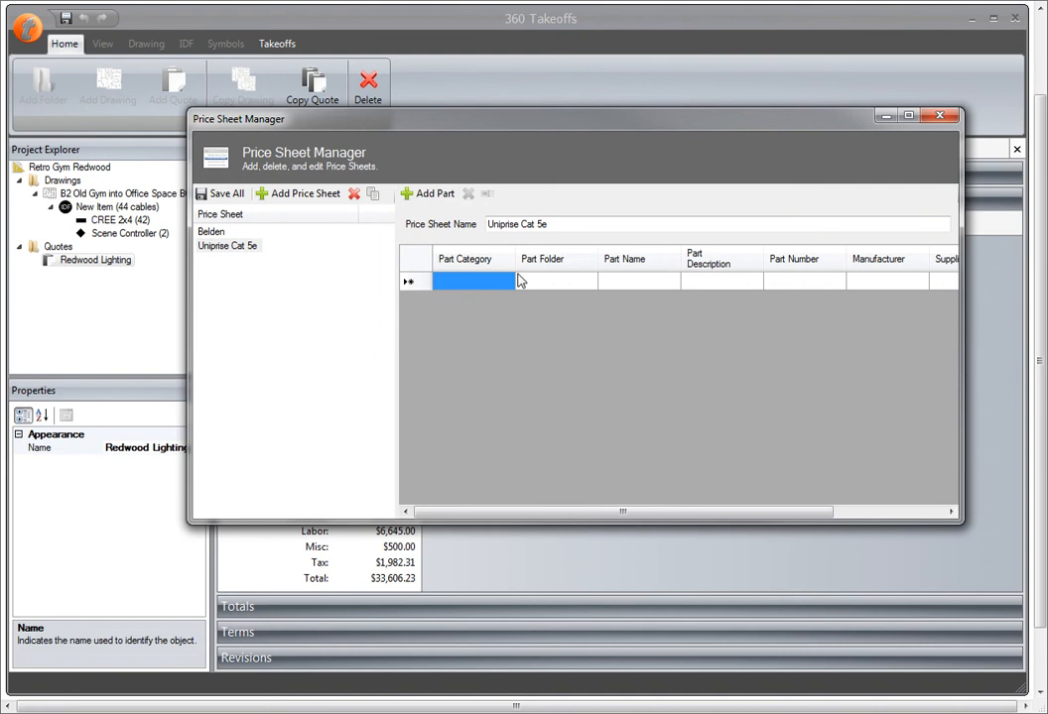
pyautogui.click(427, 193)
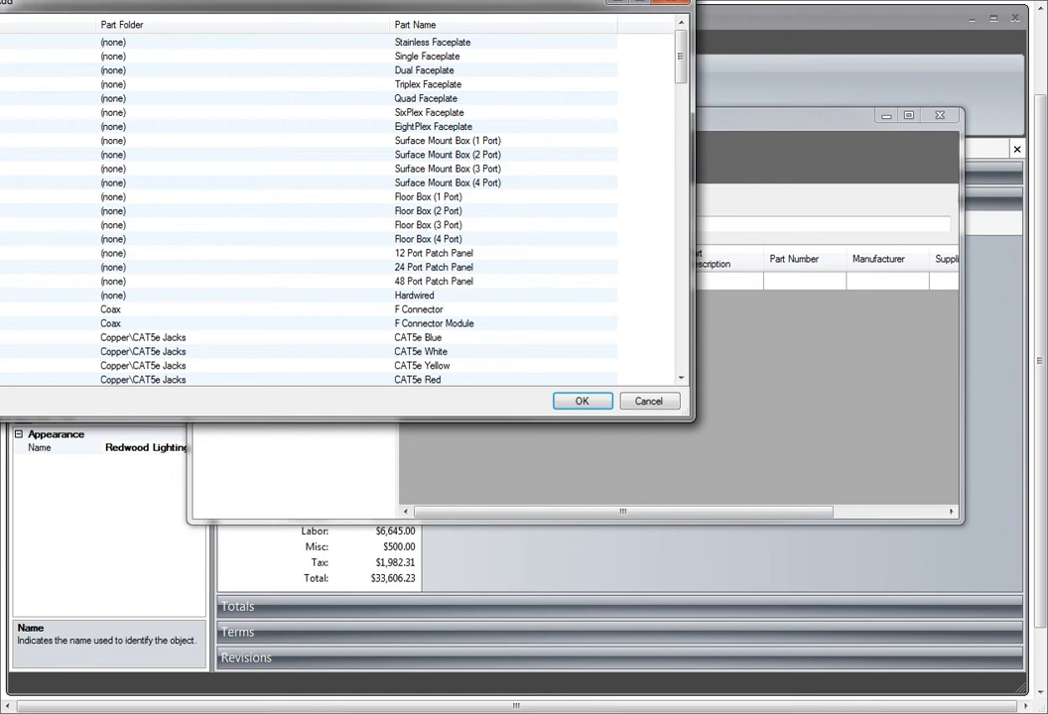
pyautogui.moveTo(264, 0); pyautogui.dragTo(393, 74)
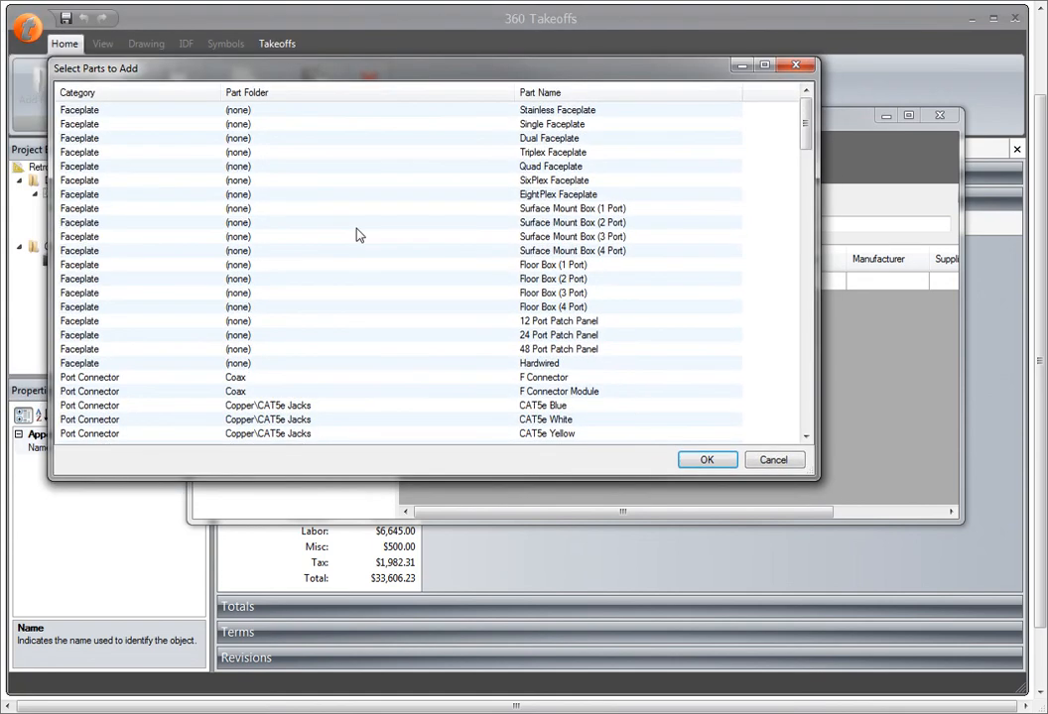
pyautogui.click(553, 126)
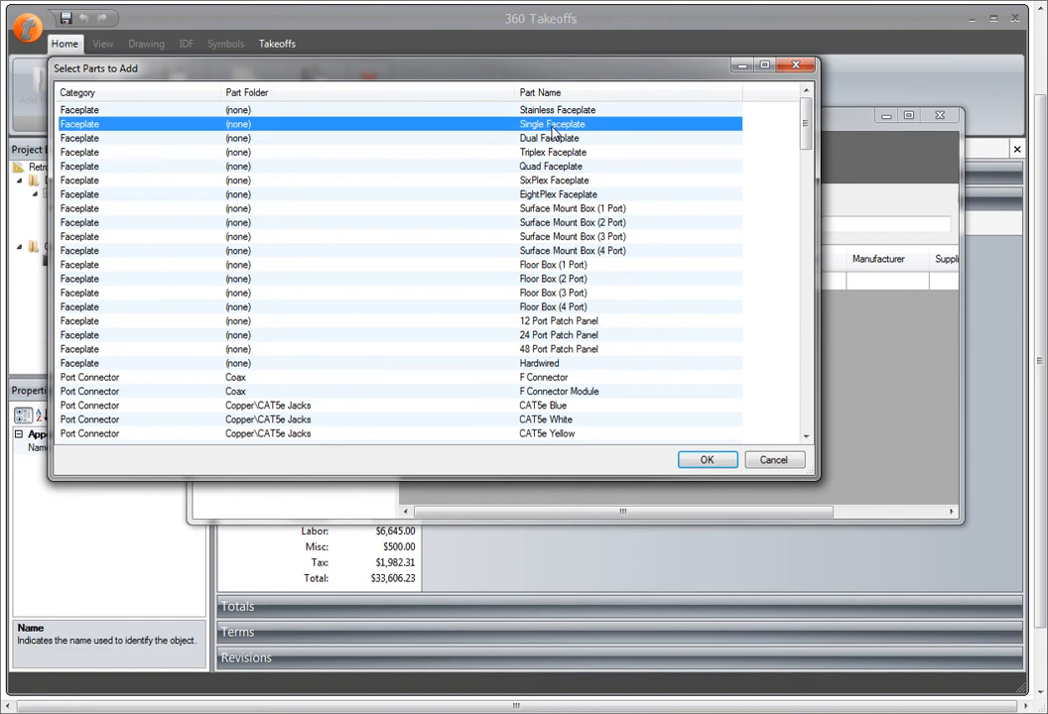
pyautogui.click(726, 465)
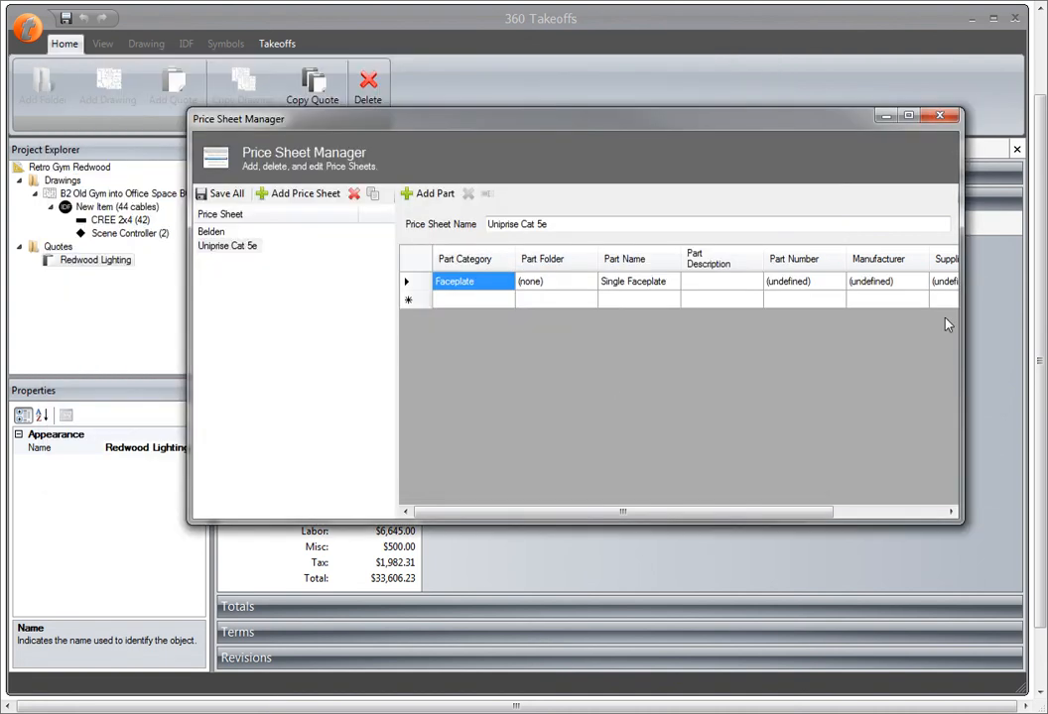
# - Enlarge the Price Sheet Manager window to fit all part columns and examine the Single Faceplate row's fields
pyautogui.moveTo(635, 120); pyautogui.dragTo(460, 126)
pyautogui.moveTo(787, 350); pyautogui.dragTo(1003, 349)
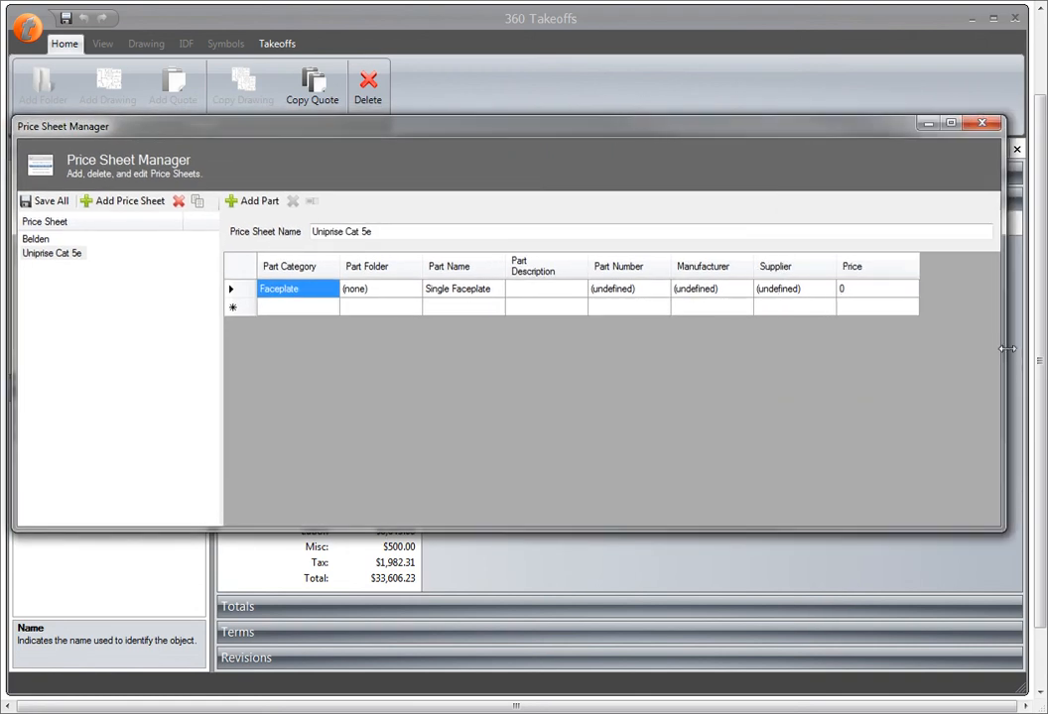
pyautogui.click(381, 291)
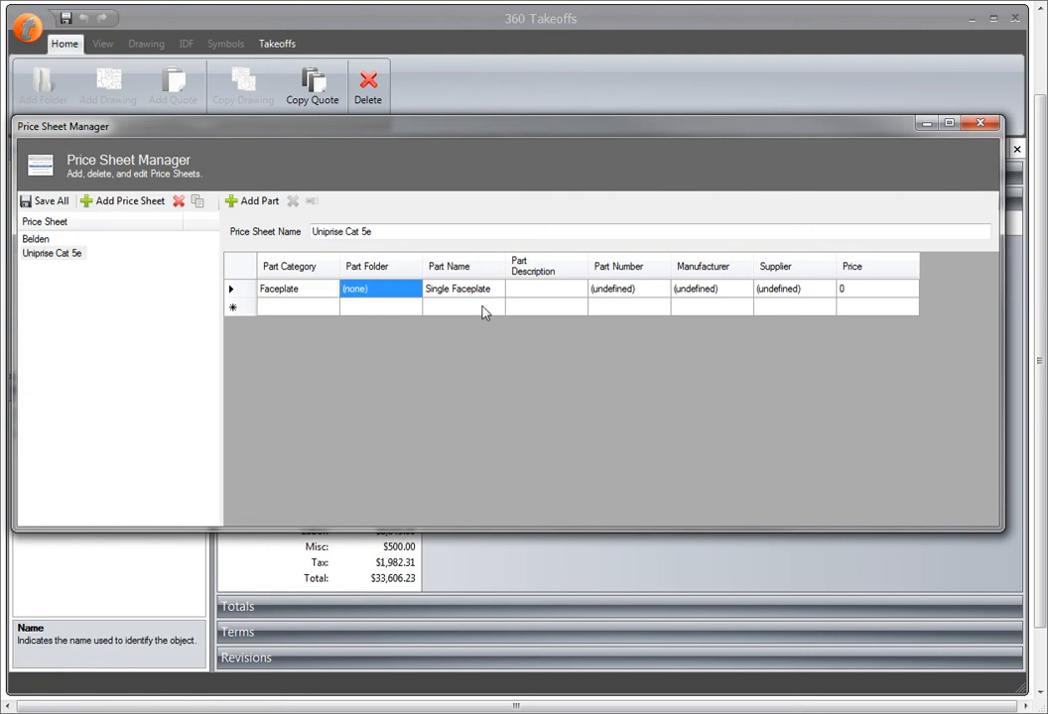
pyautogui.click(624, 298)
pyautogui.click(625, 296)
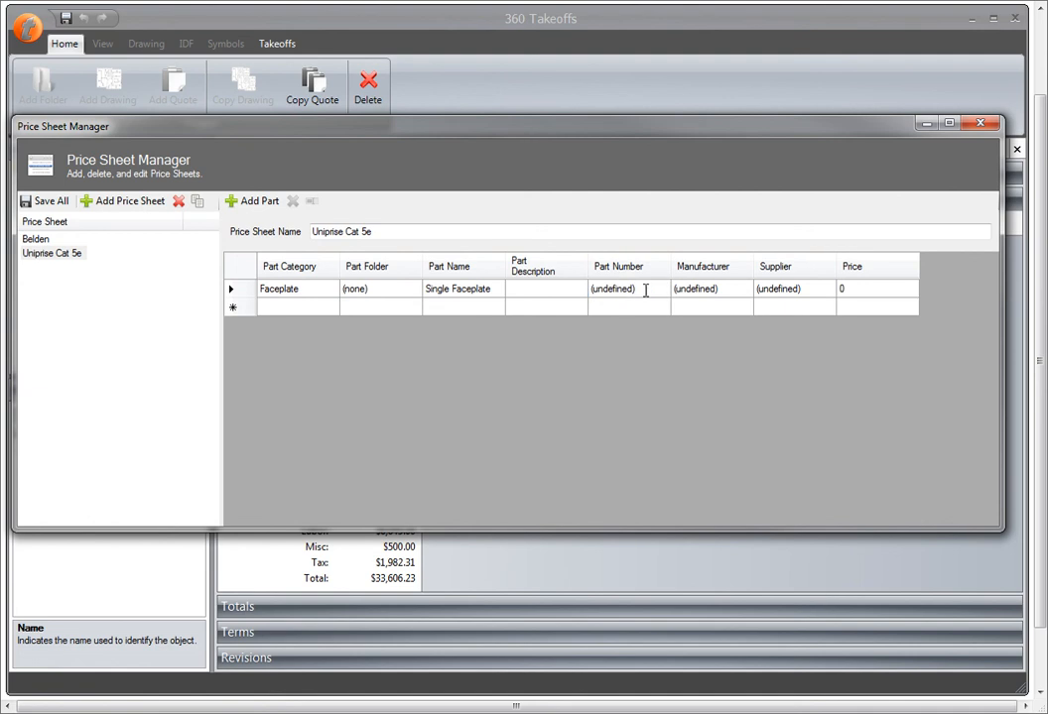
pyautogui.click(573, 295)
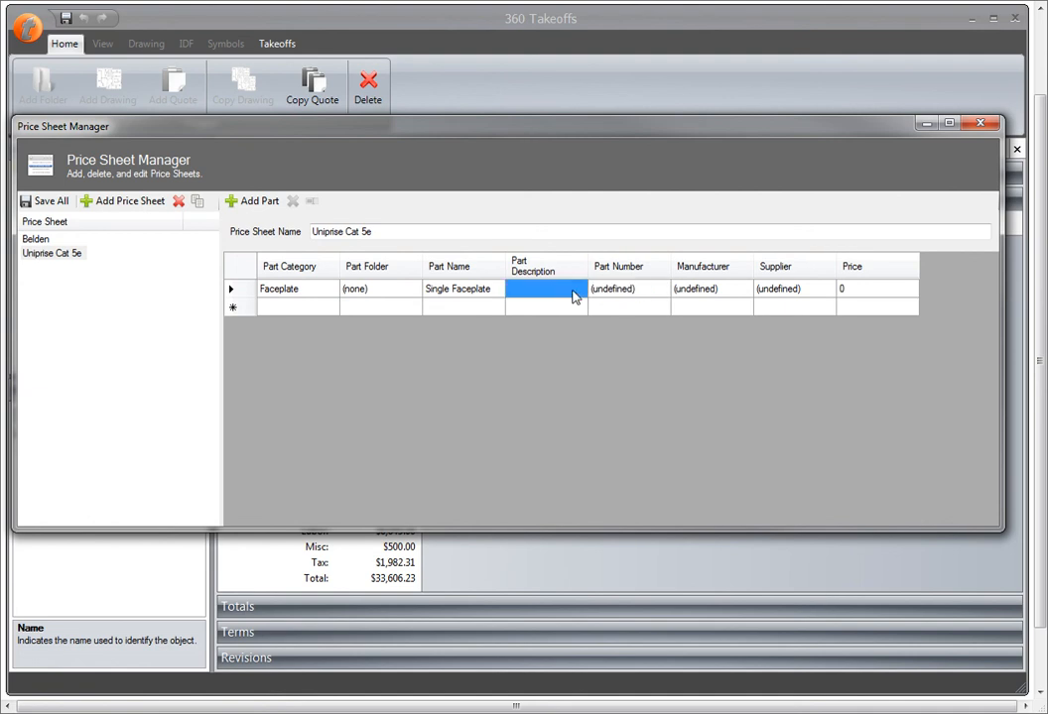
pyautogui.click(614, 292)
pyautogui.click(291, 286)
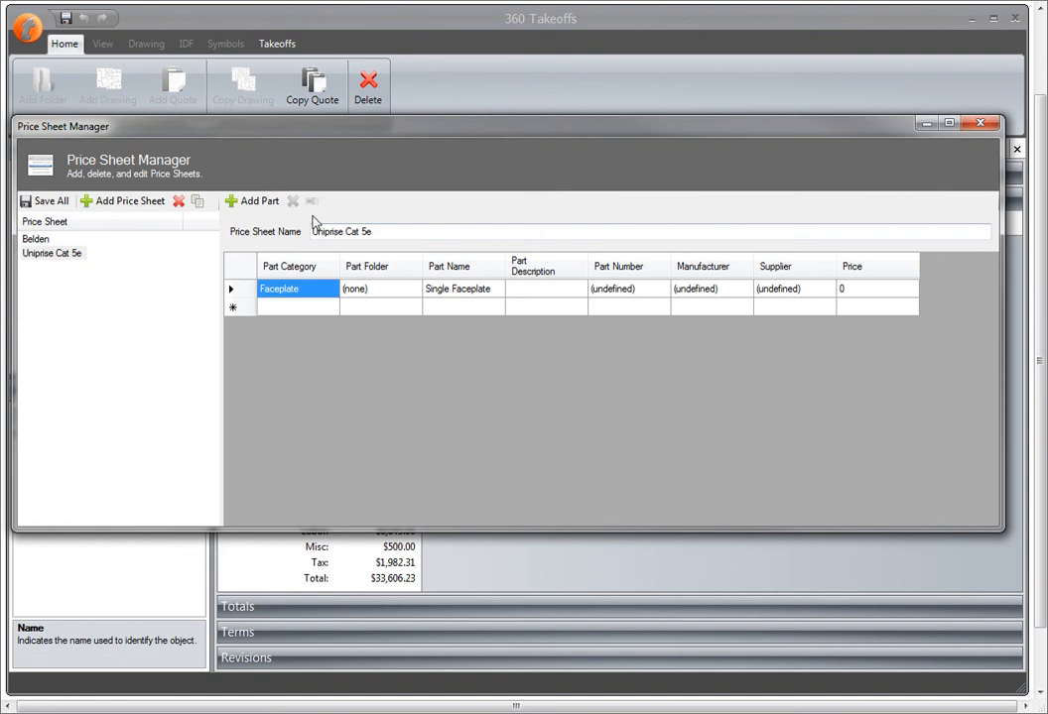
# - Set the Single Faceplate's part number to 12546 and its manufacturer to Uniprise
pyautogui.click(640, 295)
pyautogui.write('12546')
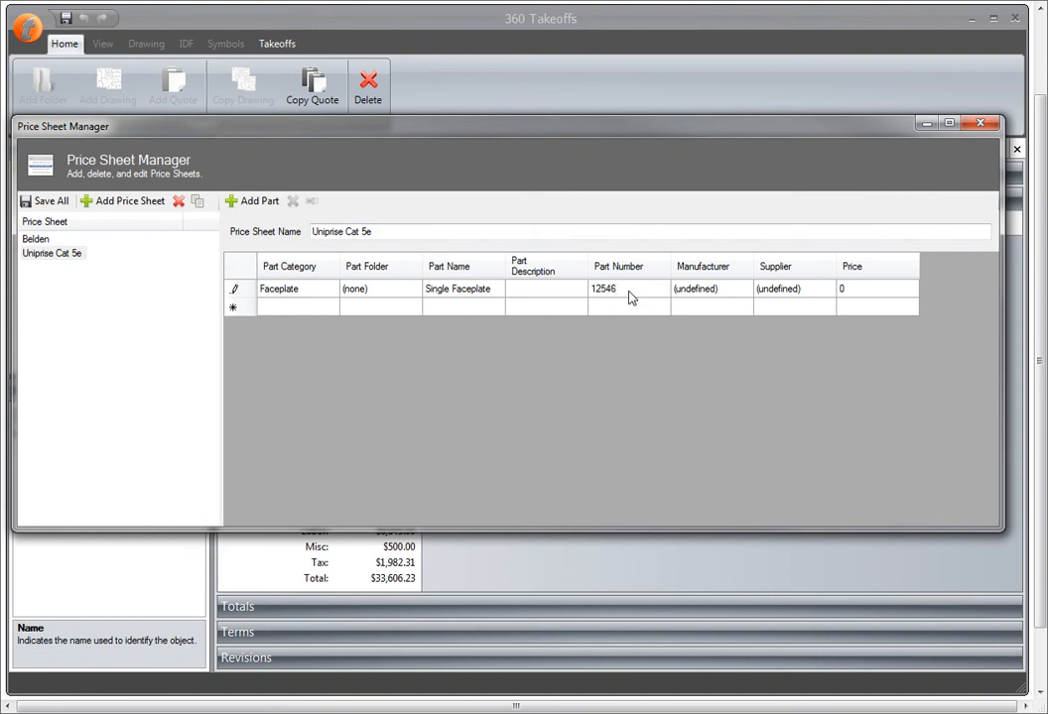
pyautogui.click(690, 296)
pyautogui.write('Uniprise')
# - Set the Single Faceplate's supplier to Anixter and its price to 3.45
pyautogui.click(779, 291)
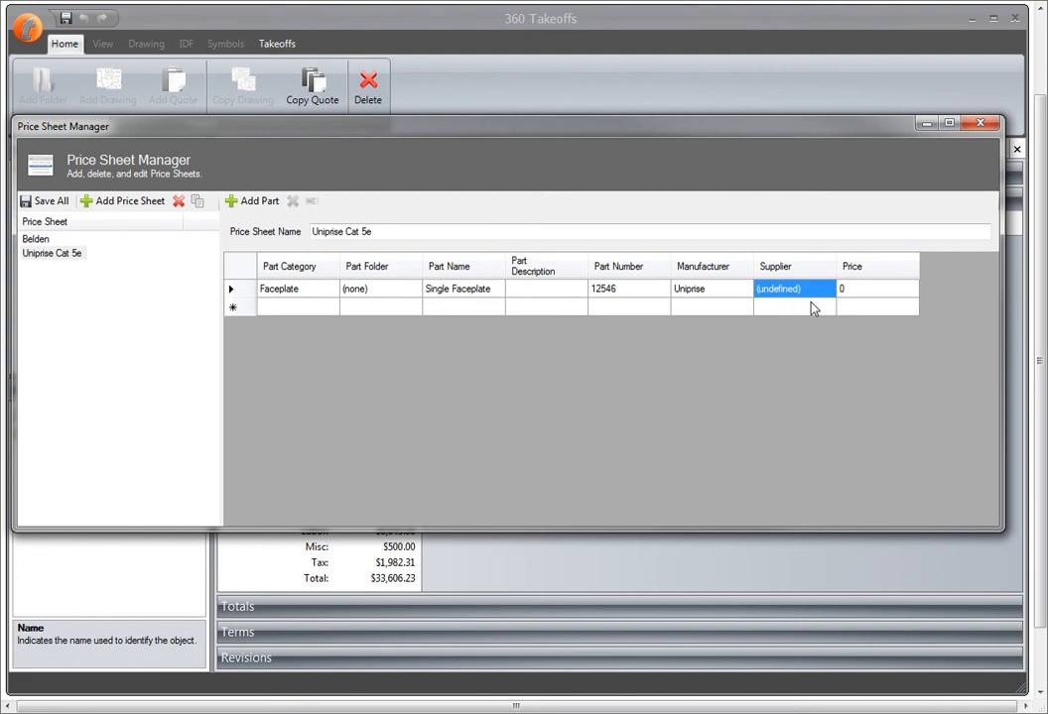
pyautogui.write('A')
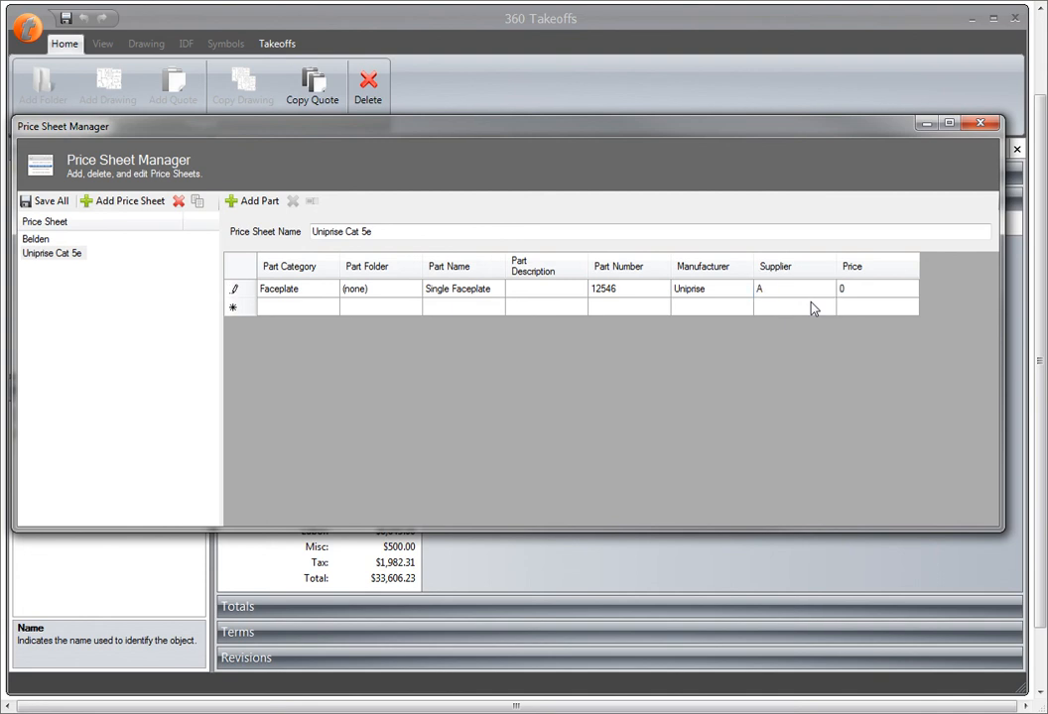
pyautogui.write('nixter')
pyautogui.click(851, 289)
pyautogui.write('3.45')
pyautogui.click(301, 297)
# - Add the Dual Faceplate part to the Uniprise Cat 5e price sheet
pyautogui.click(298, 309)
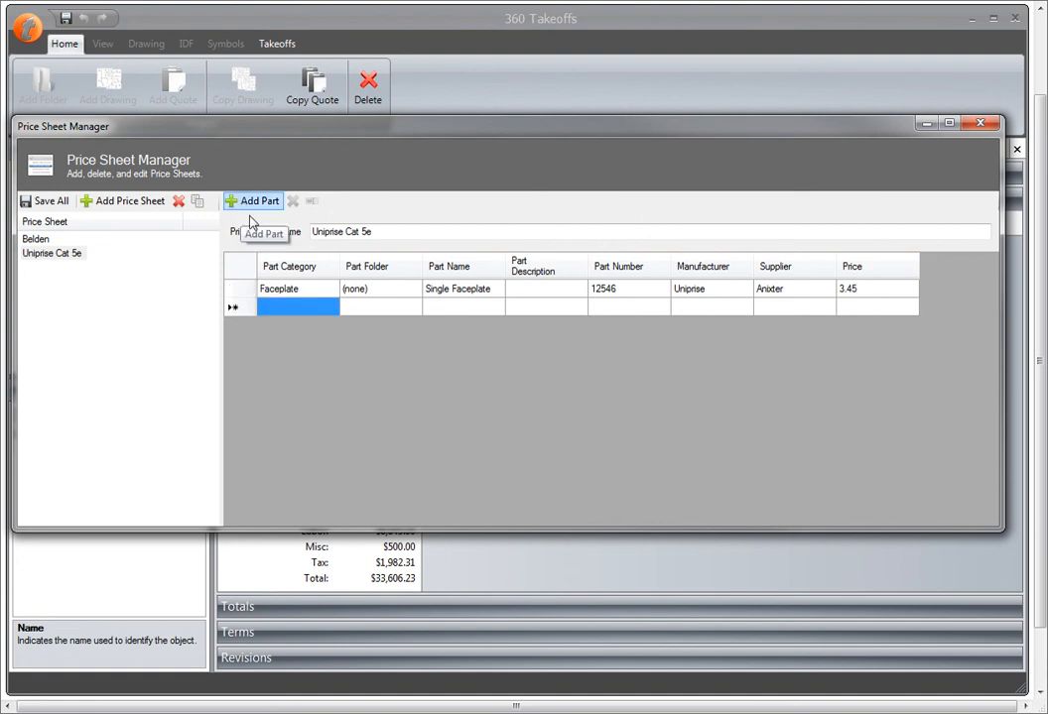
pyautogui.click(258, 202)
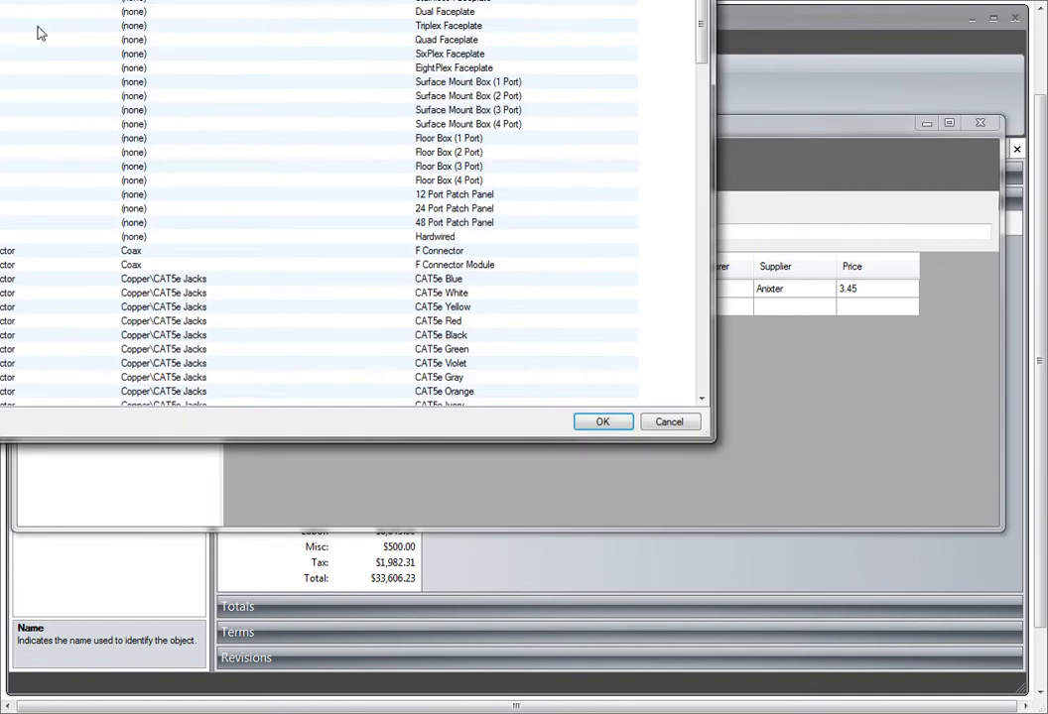
pyautogui.click(444, 13)
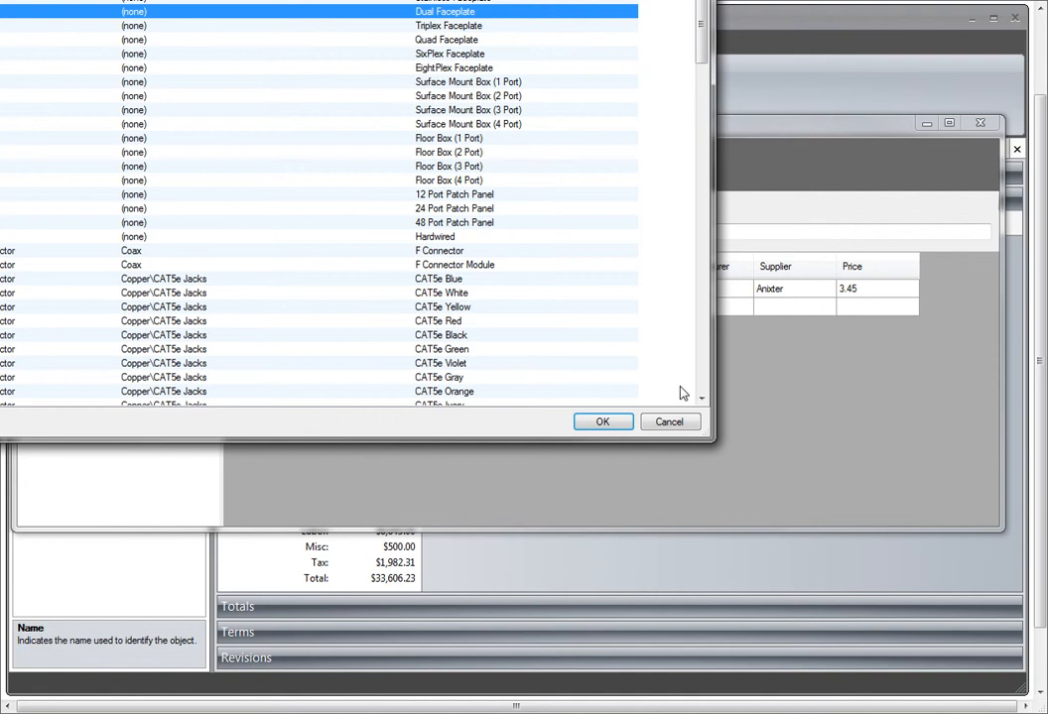
pyautogui.click(607, 422)
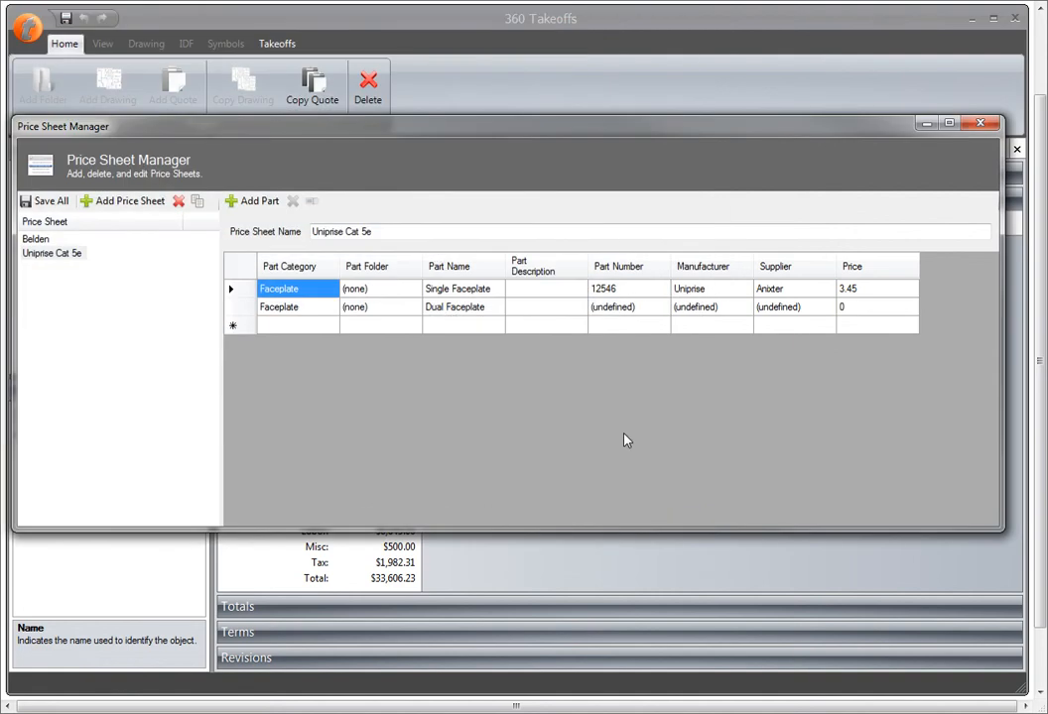
# - Set the Dual Faceplate's part number to 12547 and its manufacturer to Unipise
pyautogui.click(466, 308)
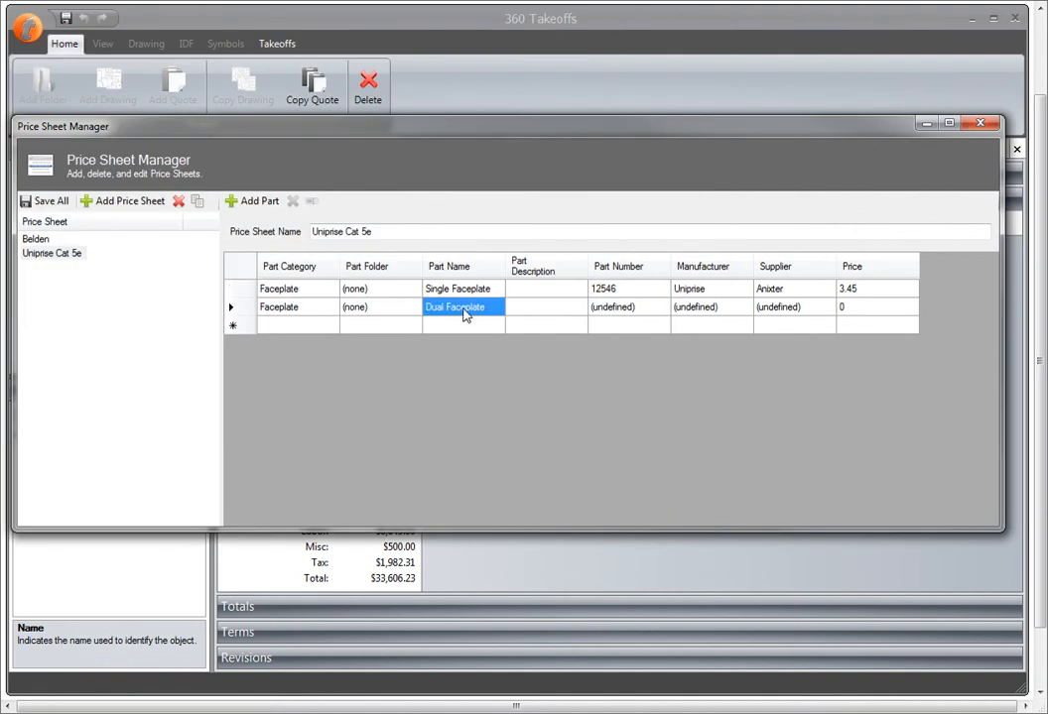
pyautogui.click(603, 309)
pyautogui.write('12')
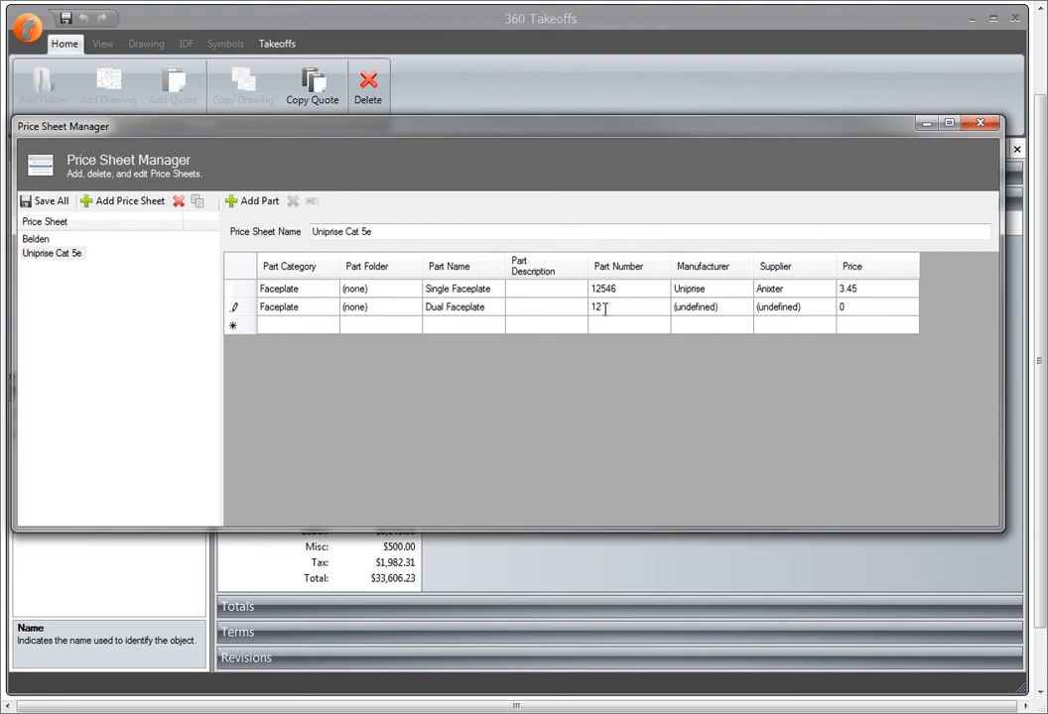
pyautogui.write('547')
pyautogui.click(685, 306)
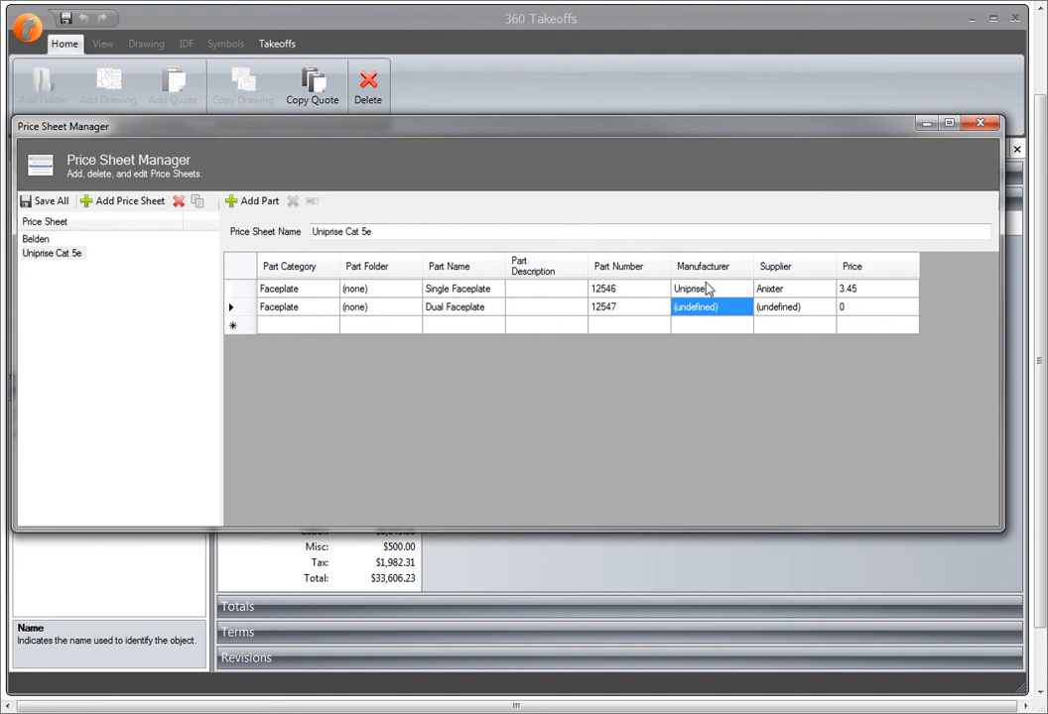
pyautogui.click(712, 289)
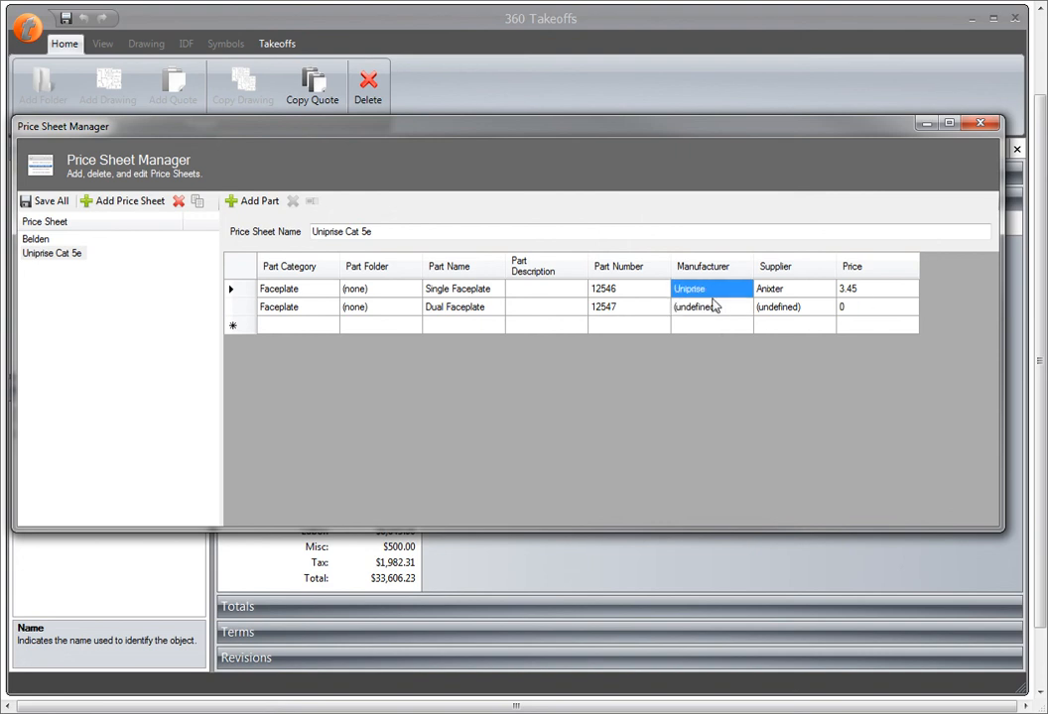
pyautogui.click(730, 310)
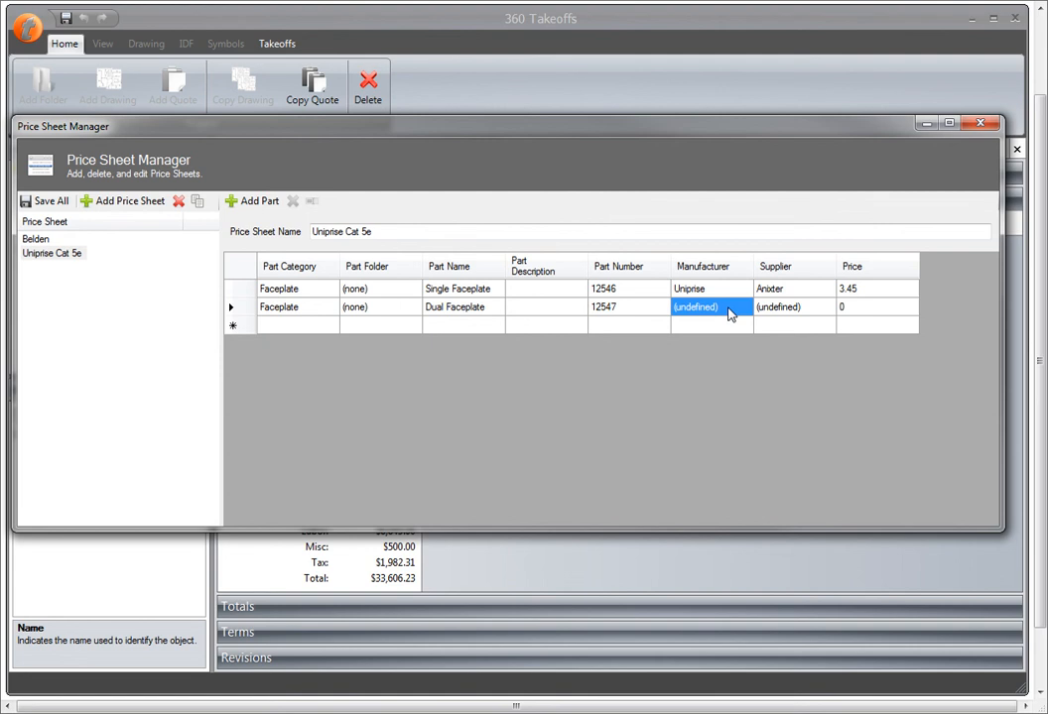
pyautogui.write('Unip')
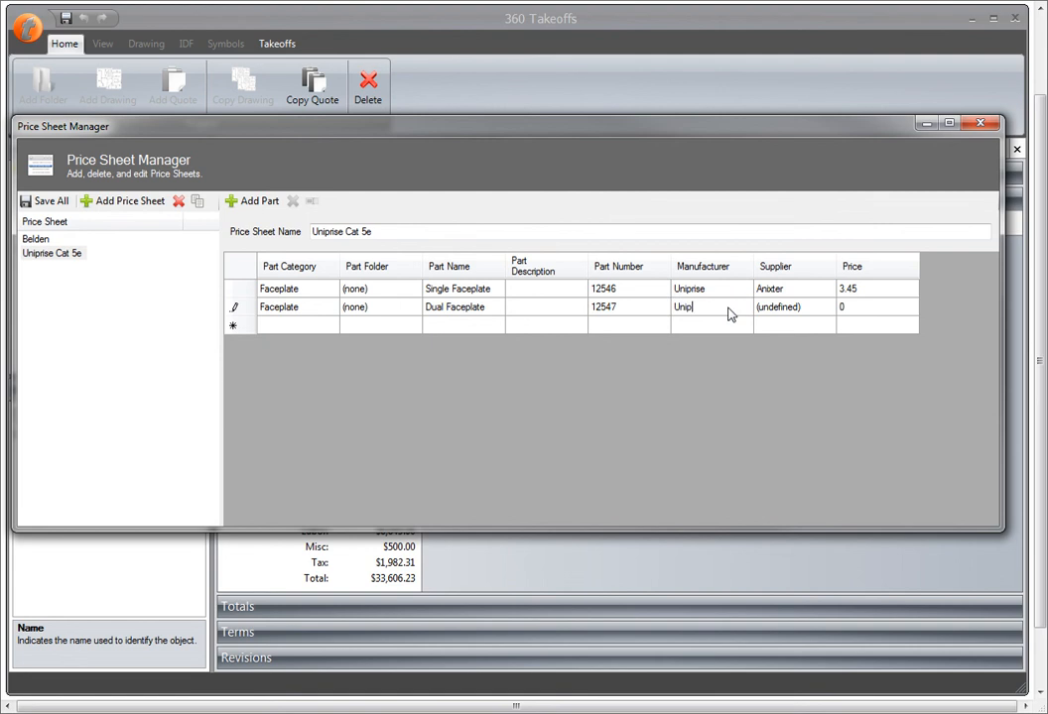
pyautogui.write('iser')
pyautogui.press('Tab')
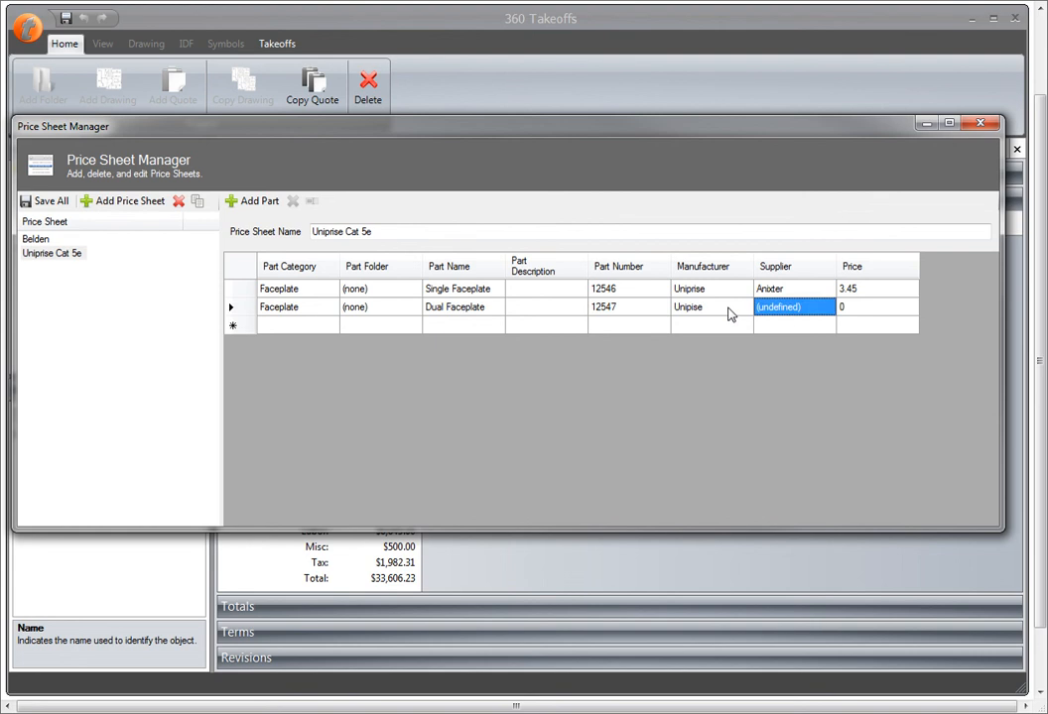
# - Set the Dual Faceplate's supplier to Anixter and its price to 3.45
pyautogui.write('Anix')
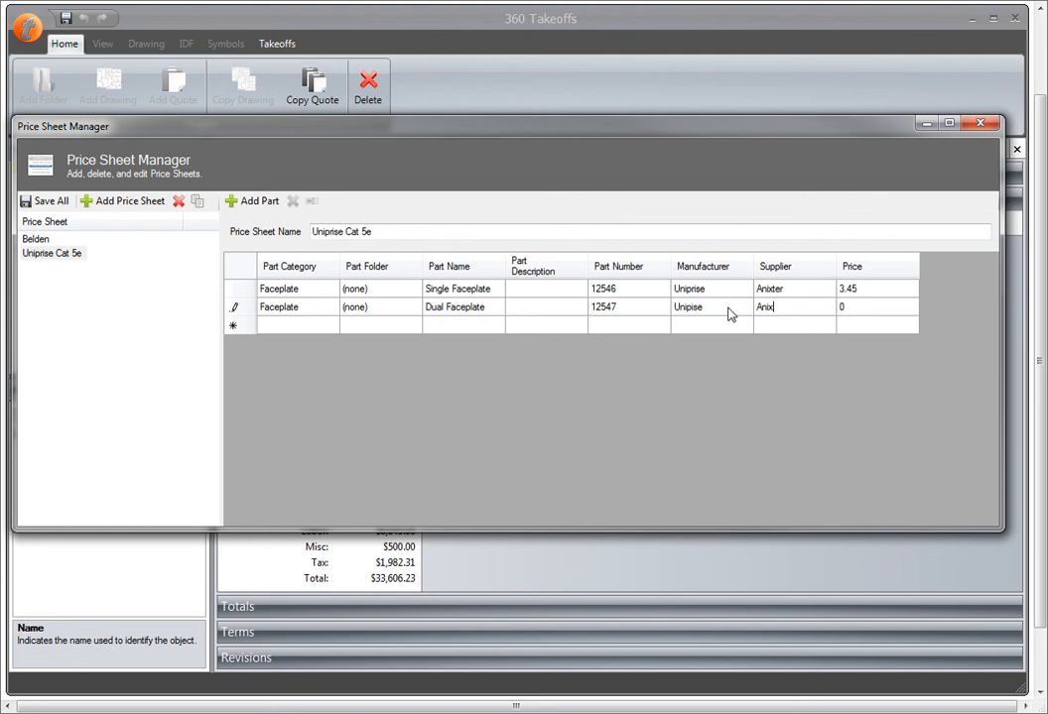
pyautogui.write('ter')
pyautogui.click(867, 295)
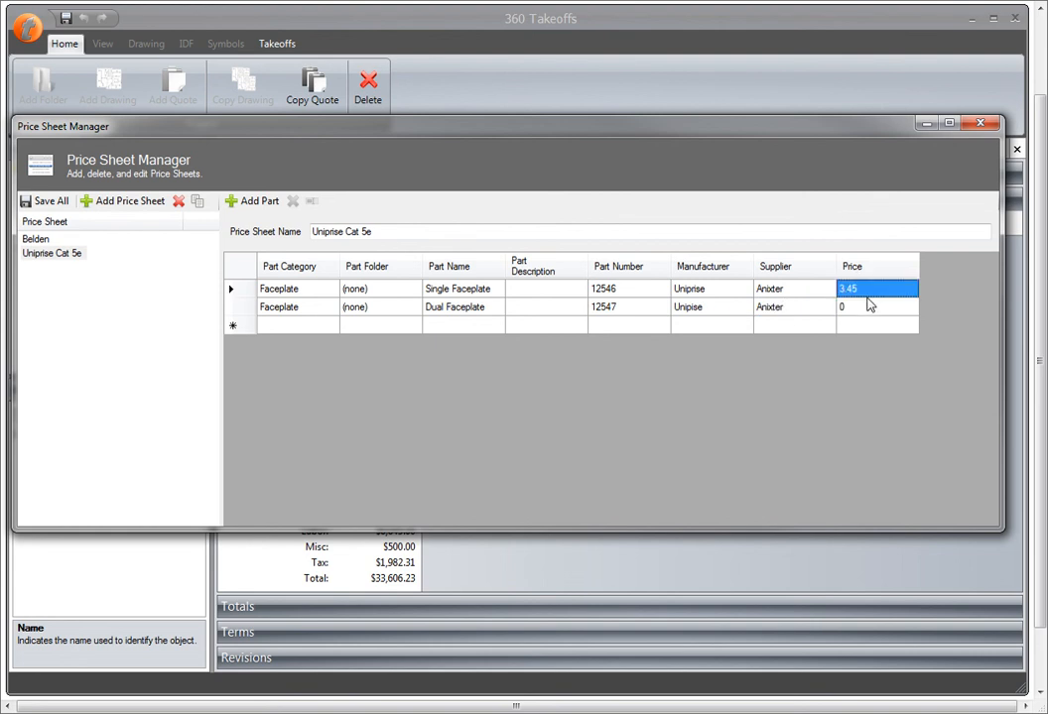
pyautogui.click(842, 308)
pyautogui.write('3.45')
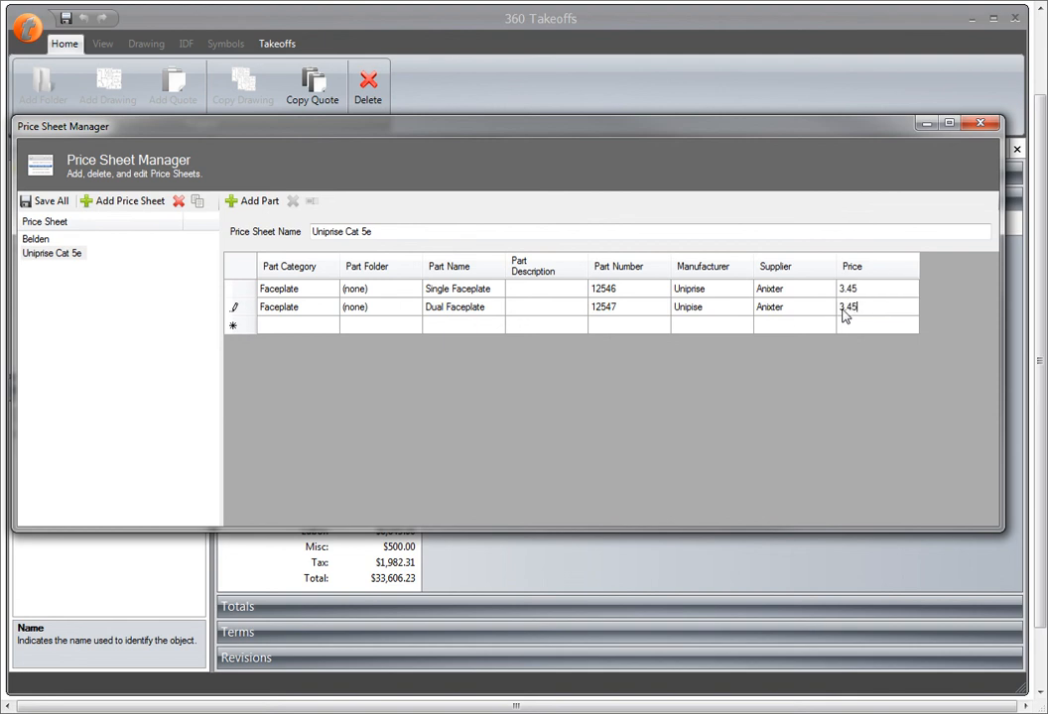
pyautogui.click(283, 328)
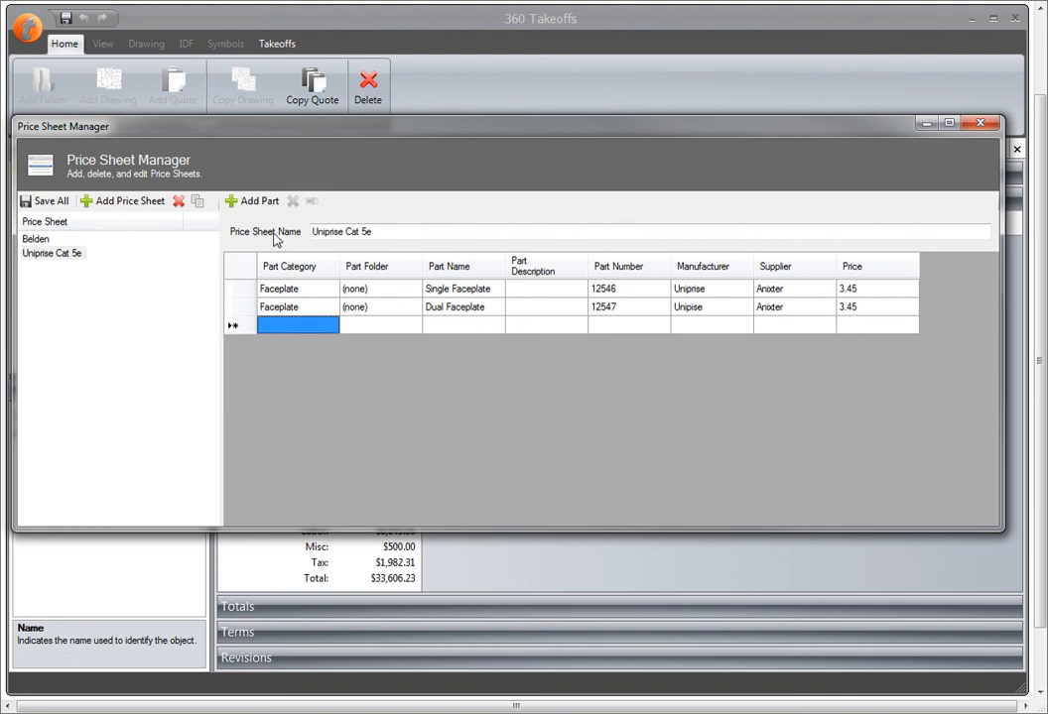
# - Add the CAT5e Blue port connector from the Copper\CAT5e Jacks folder to the Uniprise Cat 5e price sheet
pyautogui.click(240, 201)
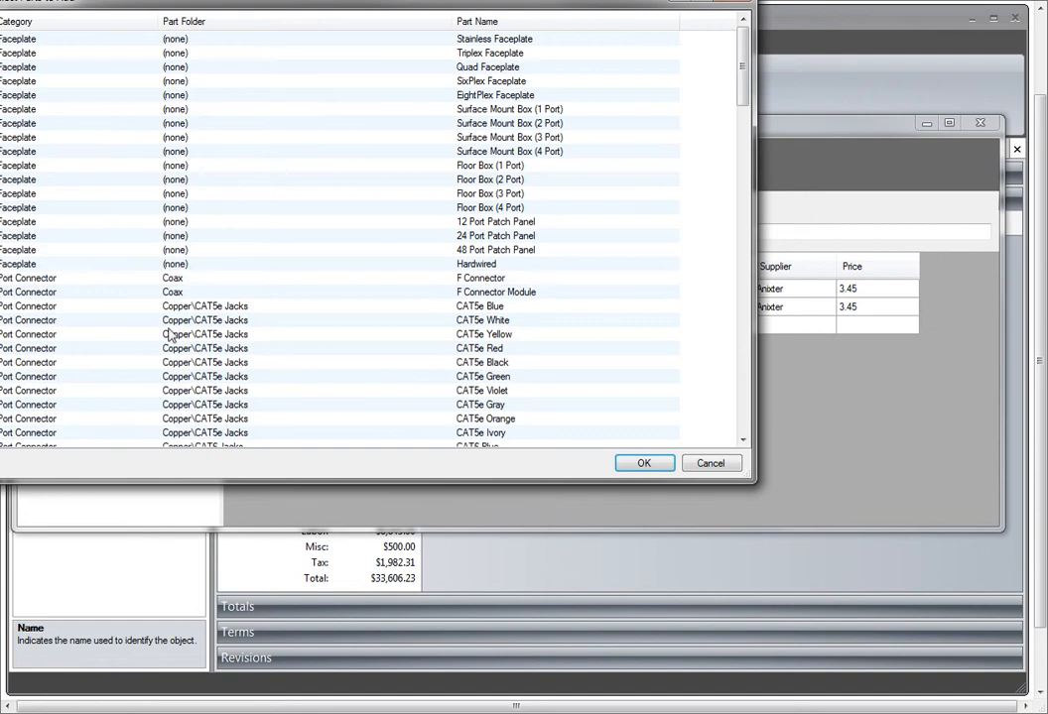
pyautogui.click(75, 282)
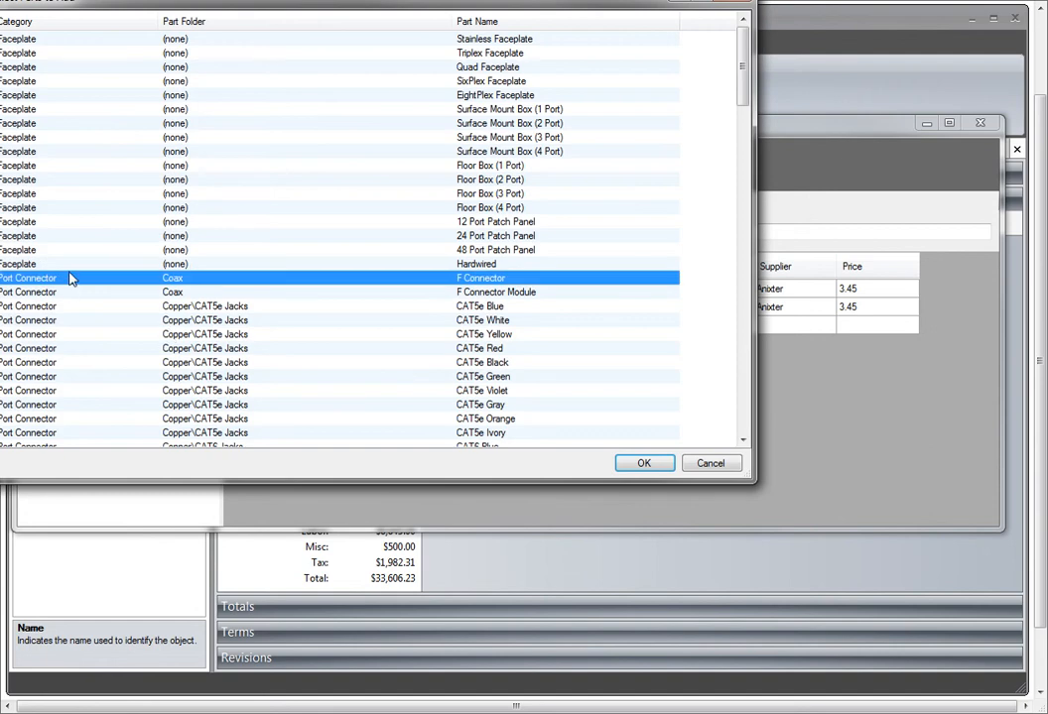
pyautogui.click(57, 348)
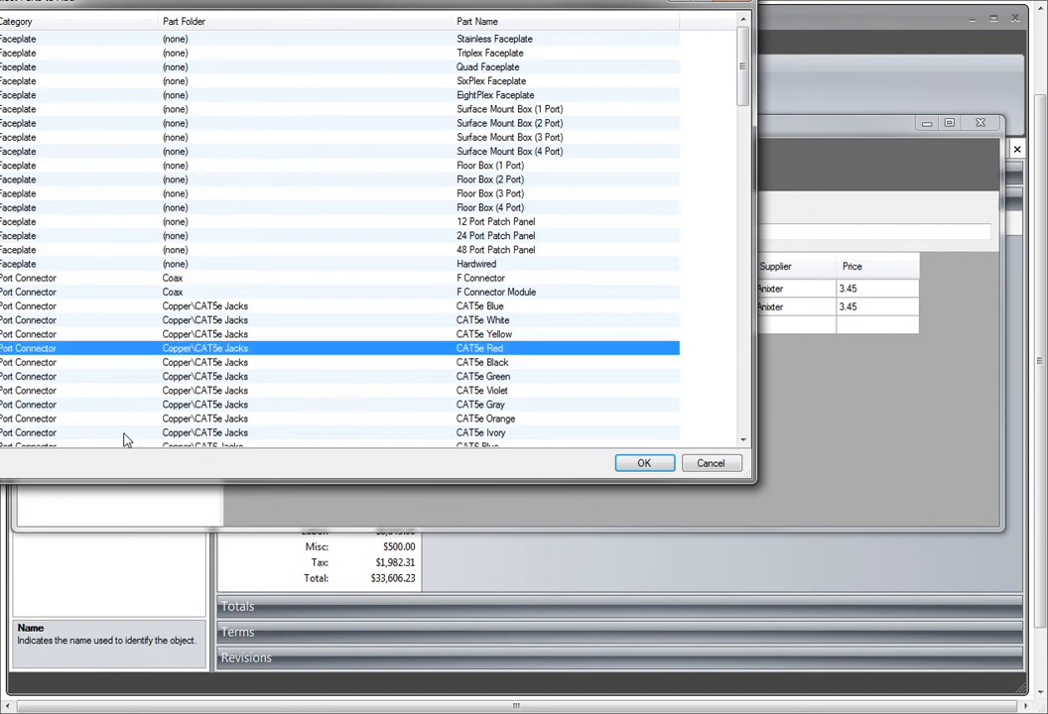
pyautogui.click(262, 307)
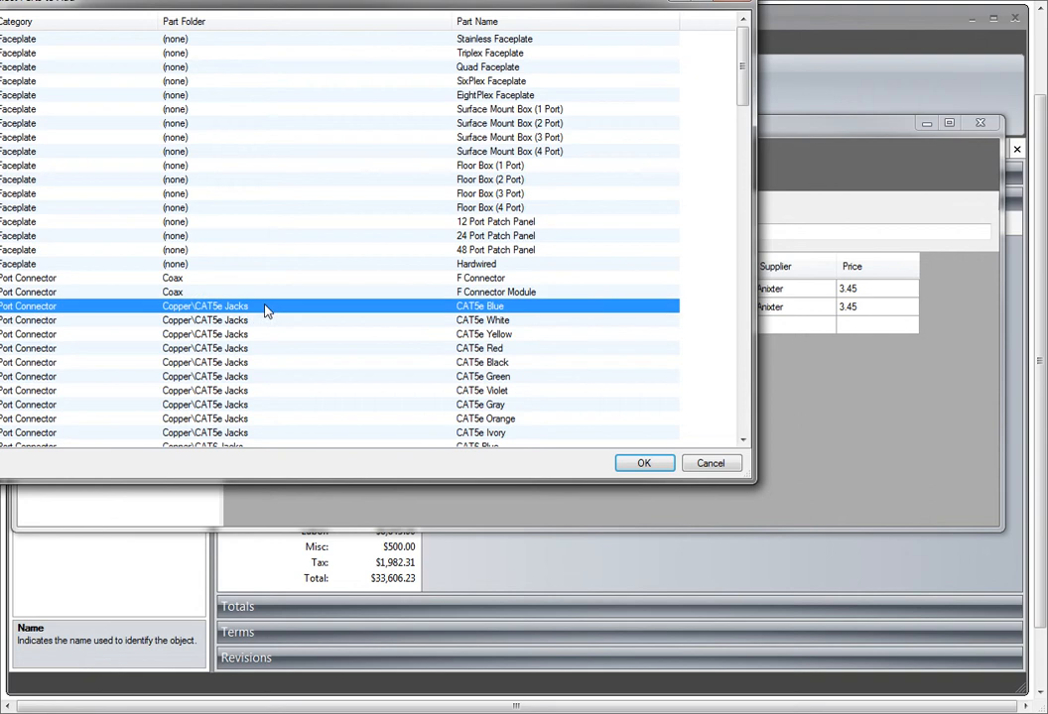
pyautogui.click(645, 465)
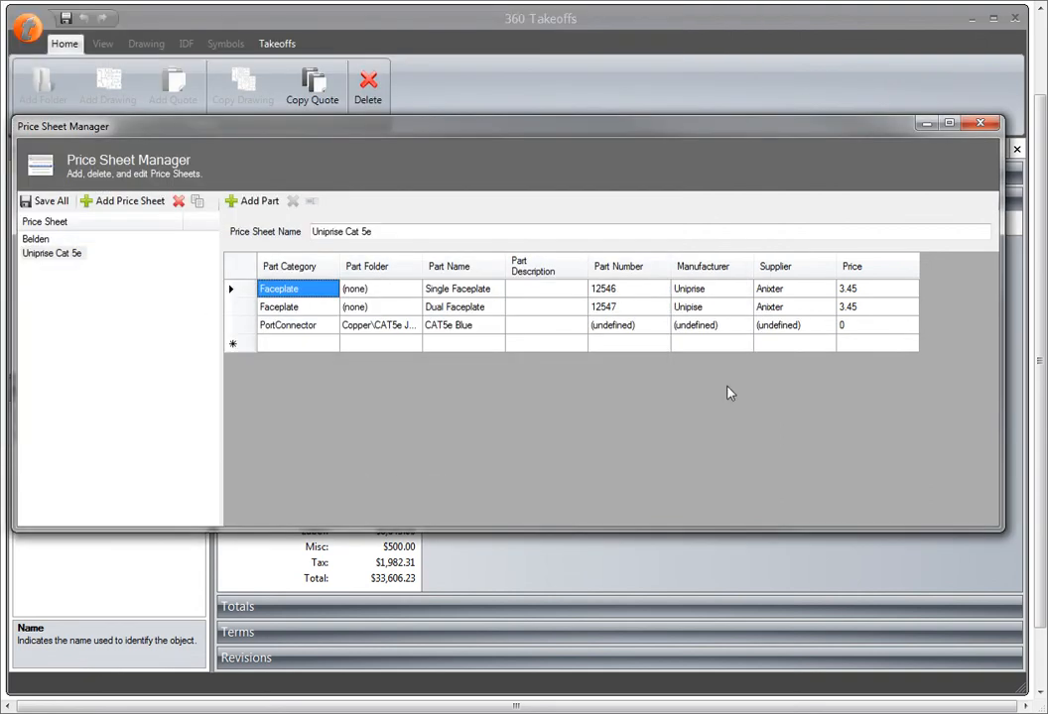
# - Examine the port connector and port wire parts available for the price sheet without adding any
pyautogui.click(270, 206)
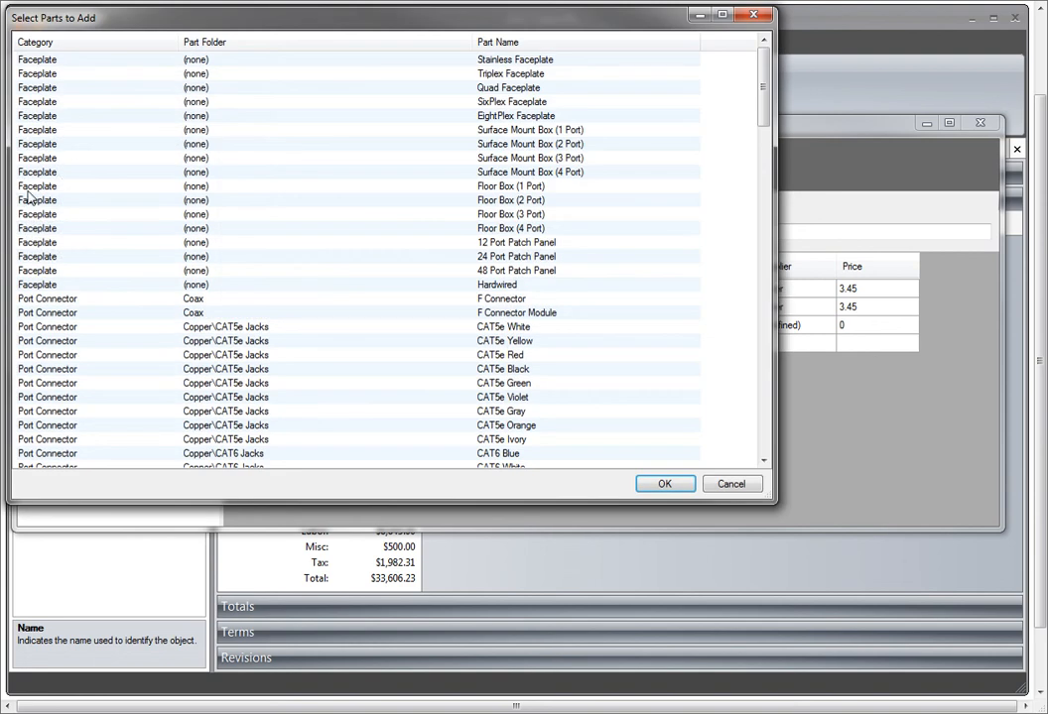
pyautogui.click(124, 383)
pyautogui.scroll(-8, 159, 382)
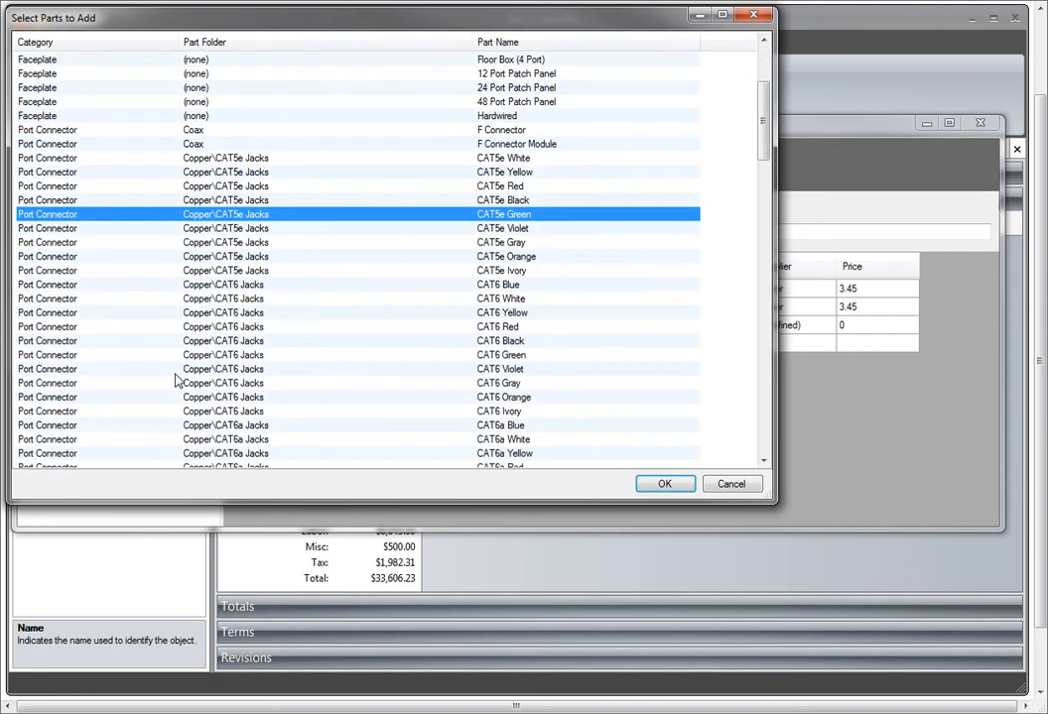
pyautogui.scroll(-6, 173, 392)
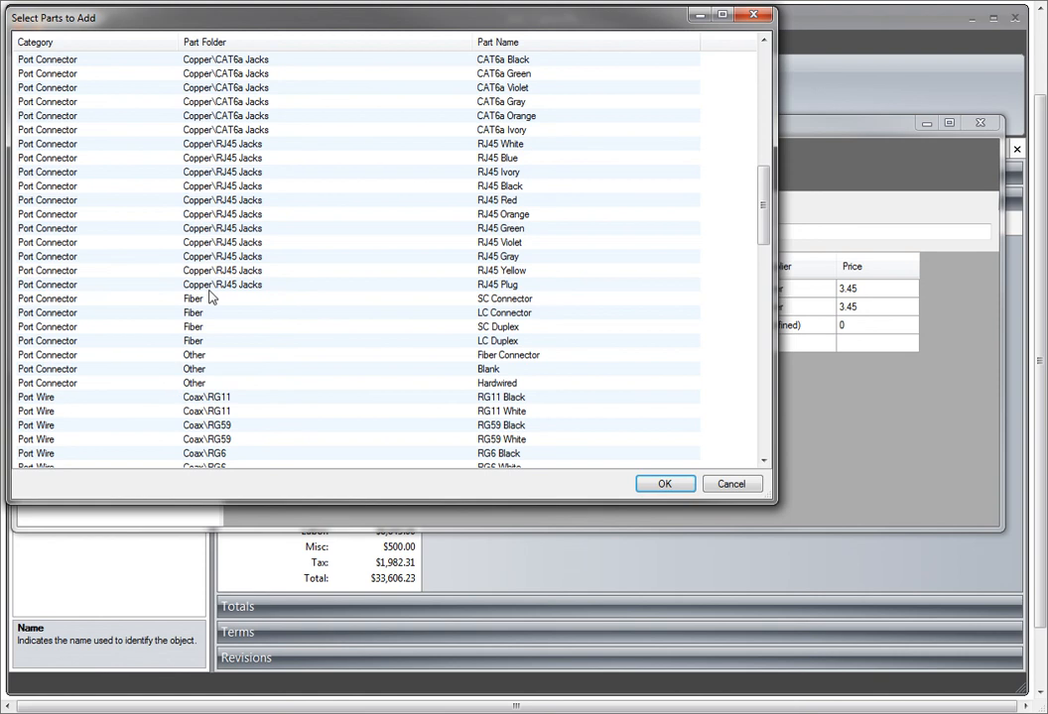
pyautogui.scroll(-1, 205, 313)
pyautogui.scroll(-3, 206, 314)
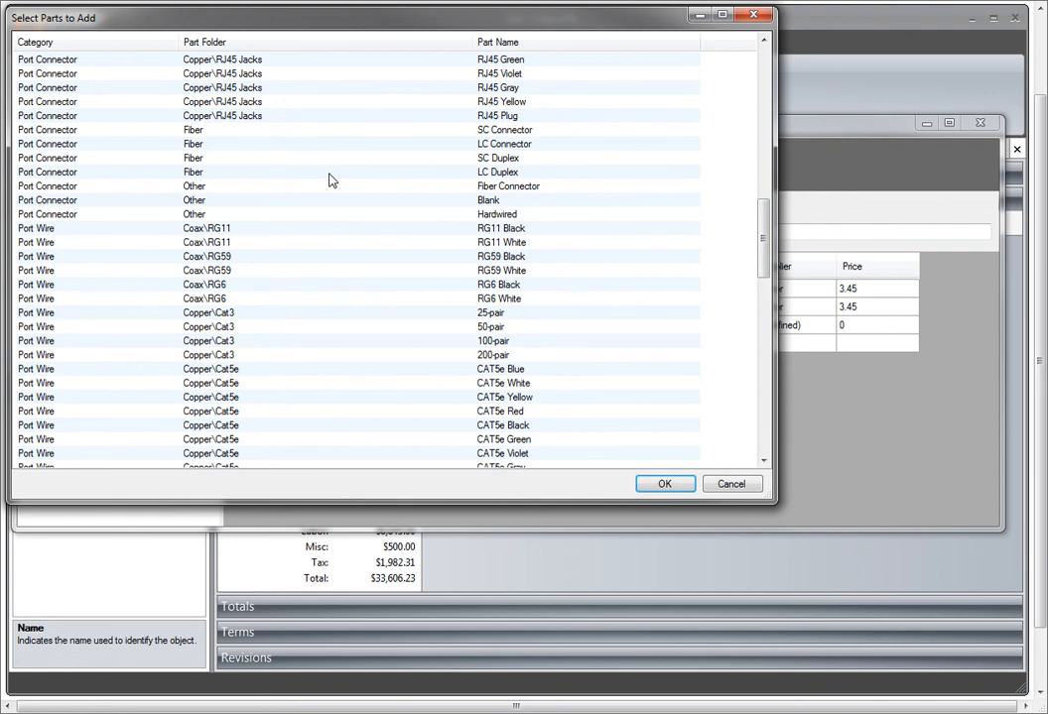
pyautogui.click(532, 372)
pyautogui.click(716, 484)
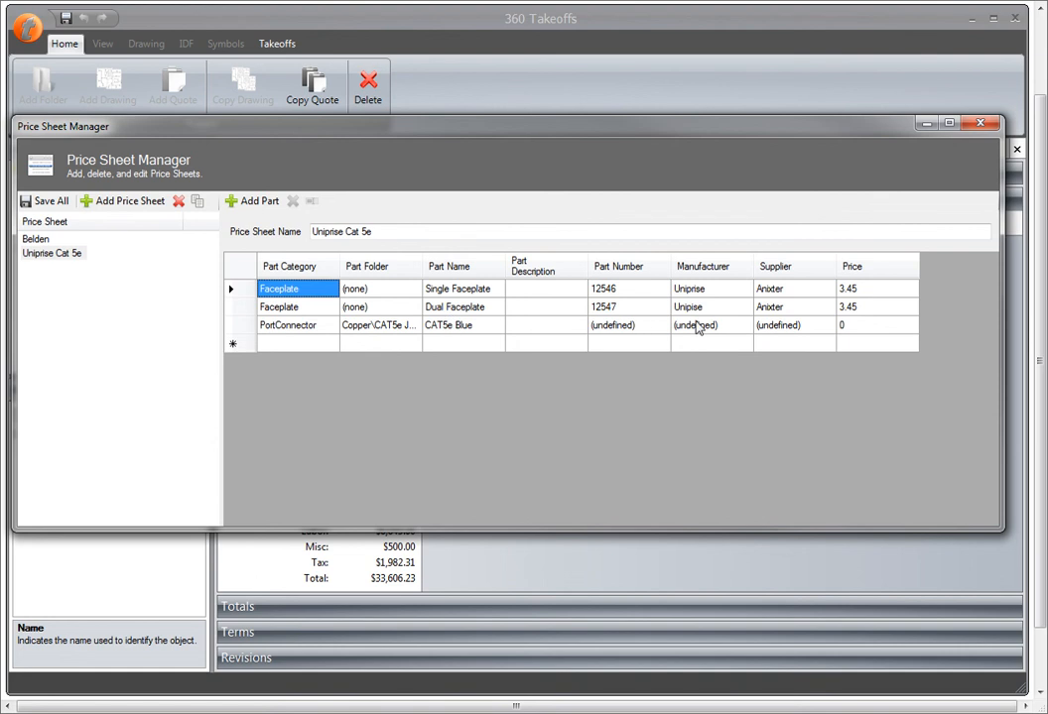
# - Set the CAT5e Blue port connector's part number to 1233547
pyautogui.click(636, 343)
pyautogui.click(639, 331)
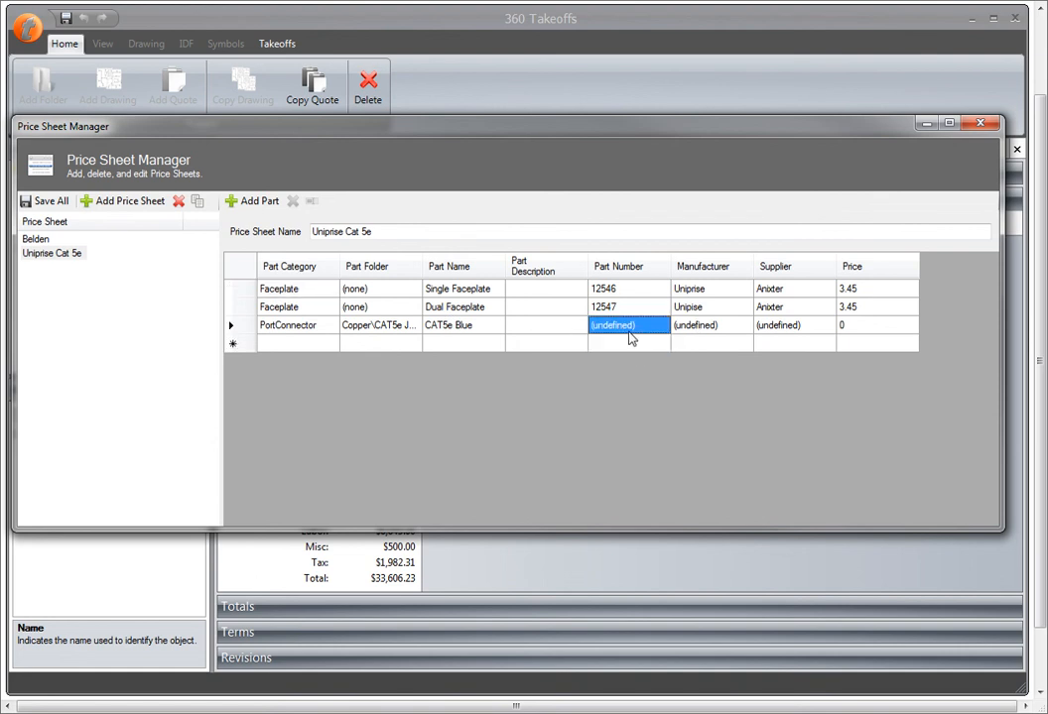
pyautogui.write('1233547')
pyautogui.click(706, 327)
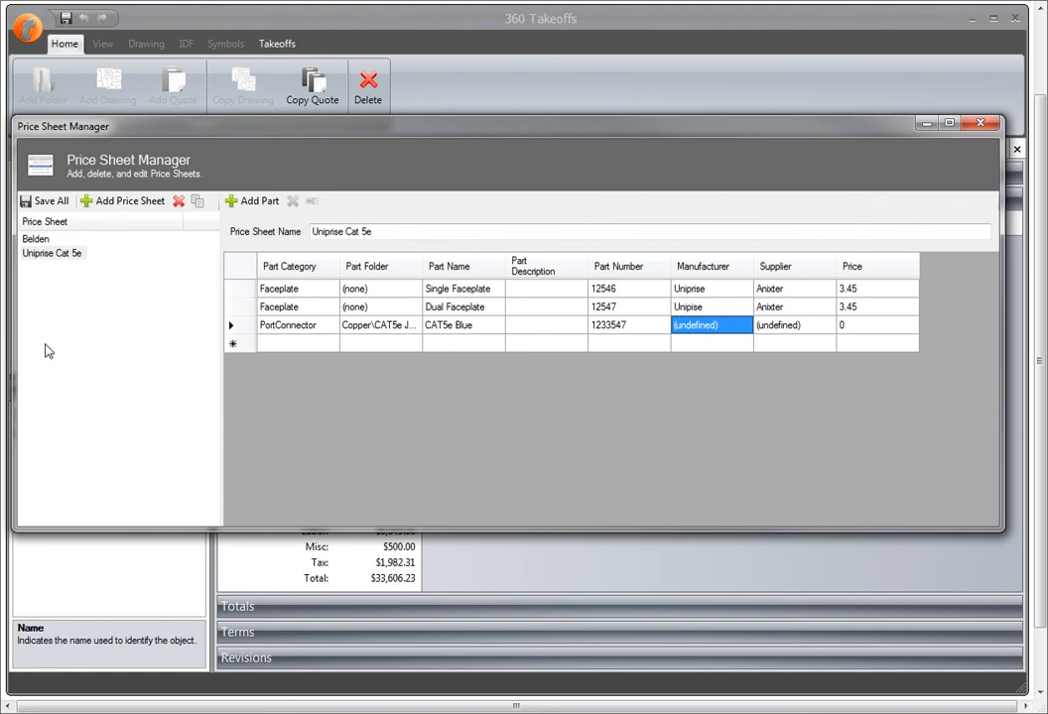
# - Close the Price Sheet Manager, saving the changes, and check the price sheet choices for the Cabling & Infrastructure scope
pyautogui.click(980, 125)
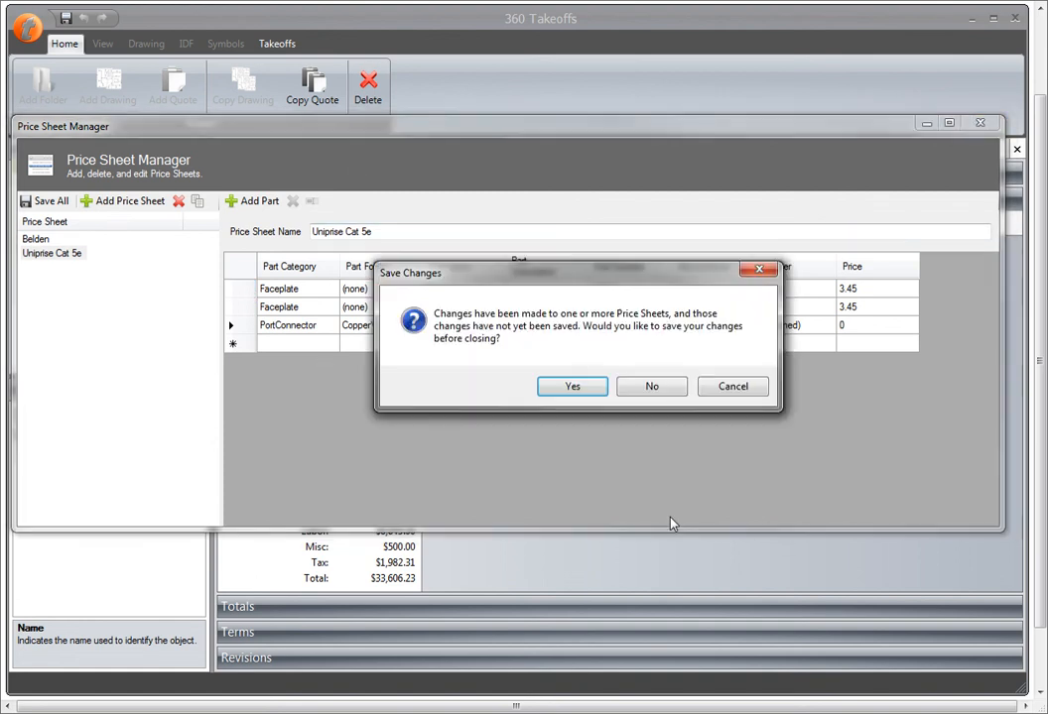
pyautogui.click(573, 390)
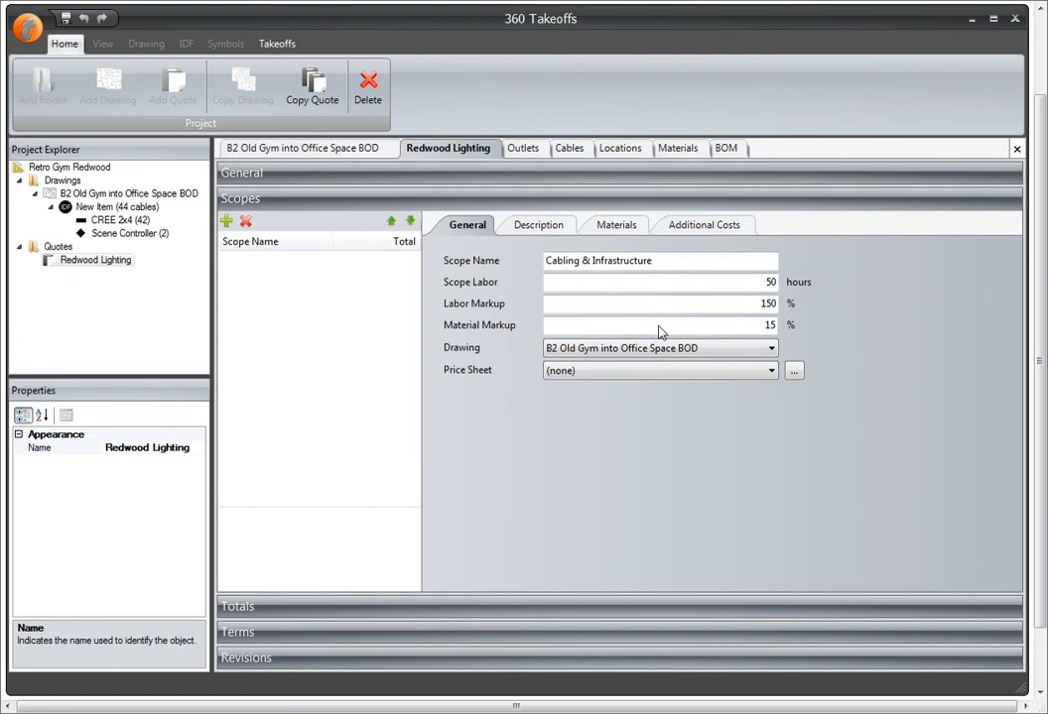
pyautogui.click(641, 369)
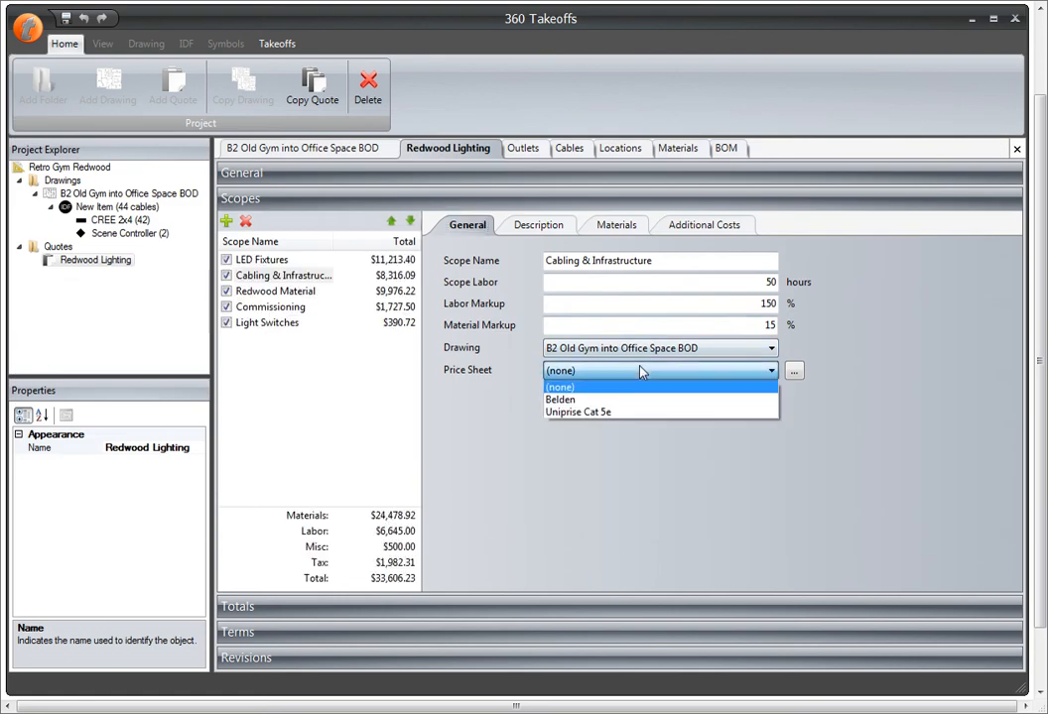
pyautogui.click(613, 437)
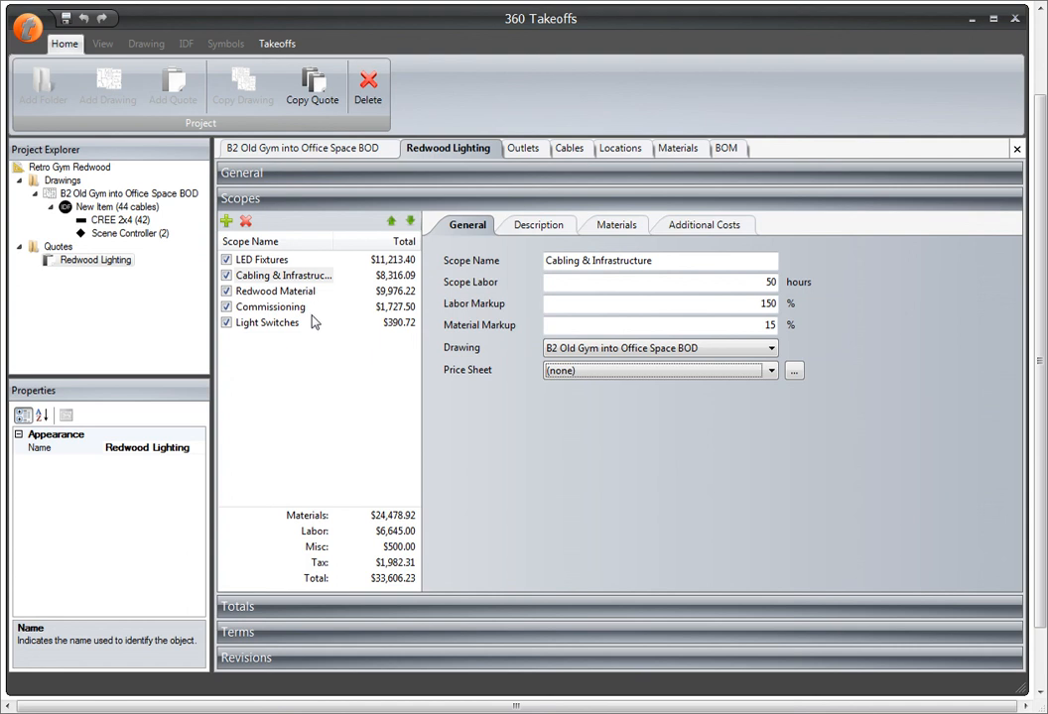
# - Review the Redwood Lighting quote's revisions and the project's outlet, cable and location summaries
pyautogui.click(270, 671)
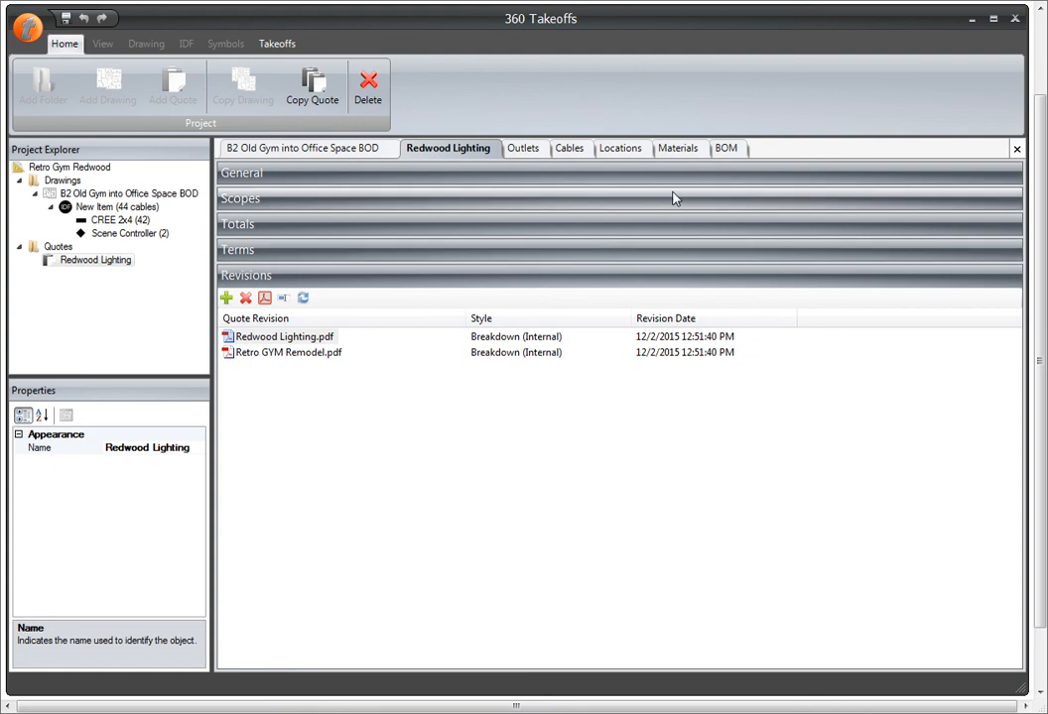
pyautogui.click(520, 156)
pyautogui.click(578, 149)
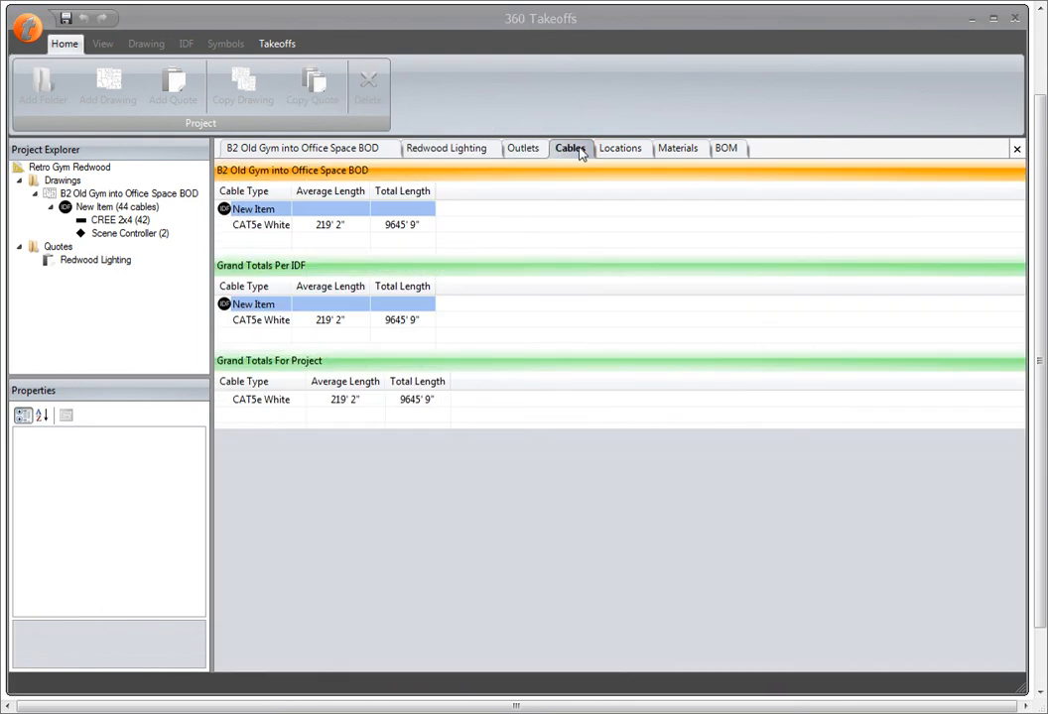
pyautogui.click(613, 150)
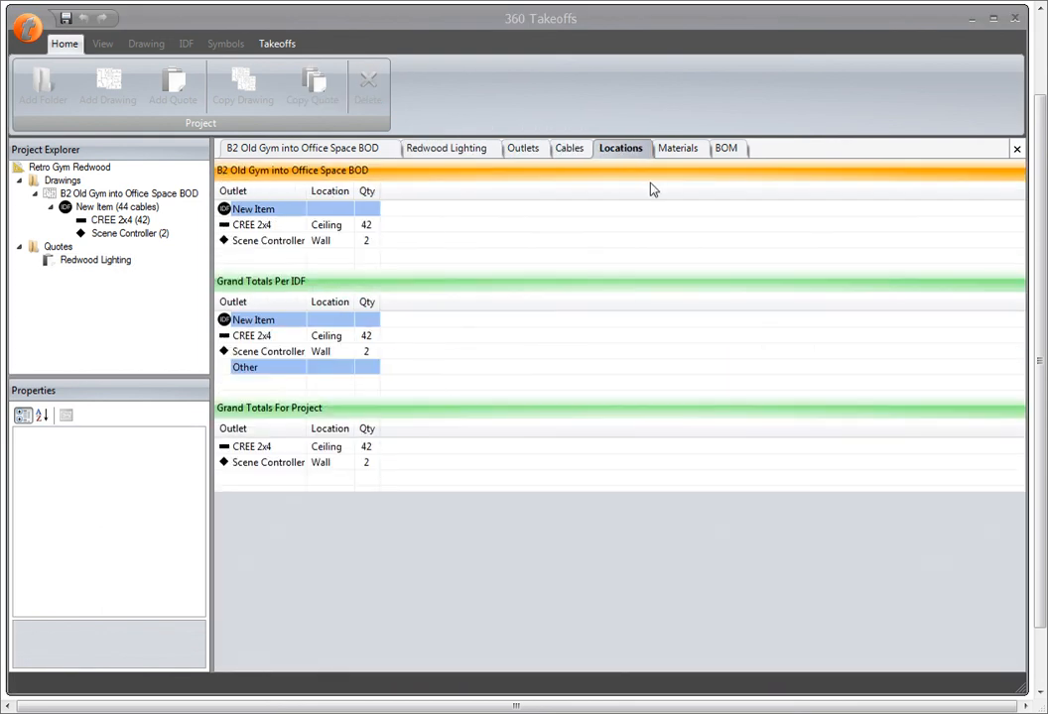